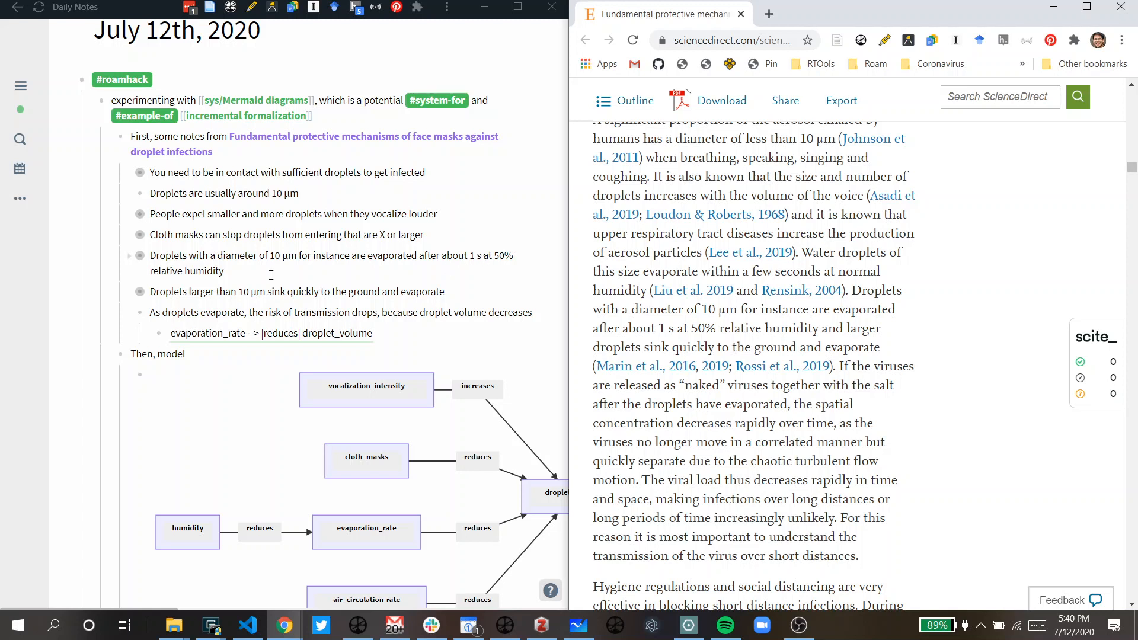
# Compare the article's sentence on 10 μm droplet evaporation with the notes, and examine the Mermaid diagram and its graph LR source lines
pyautogui.moveTo(678, 309); pyautogui.dragTo(735, 328)
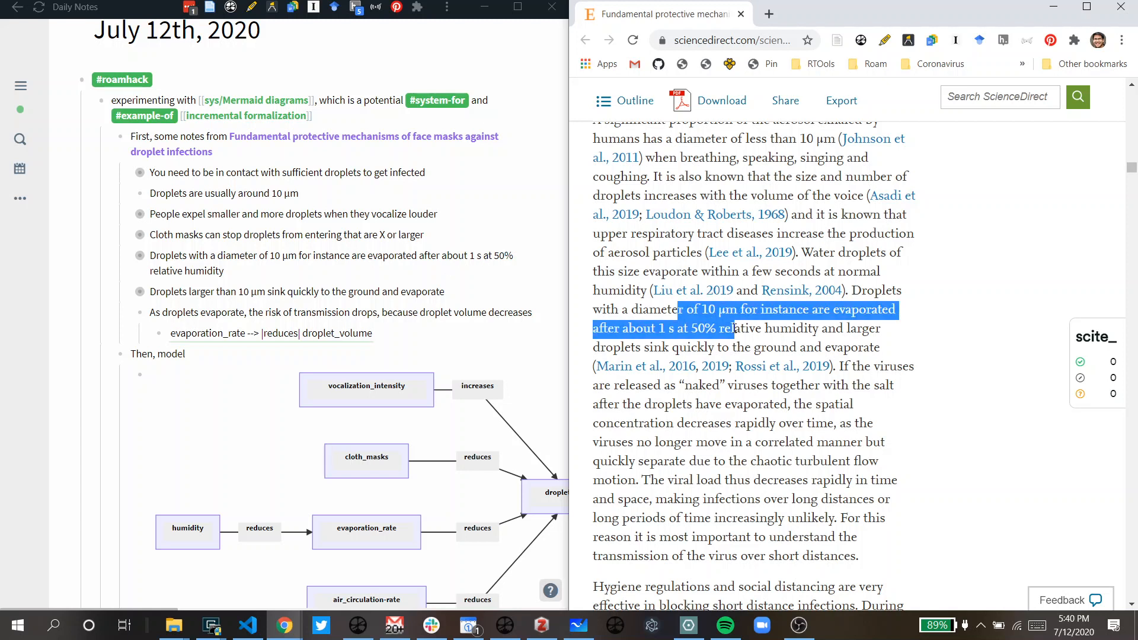
pyautogui.click(735, 328)
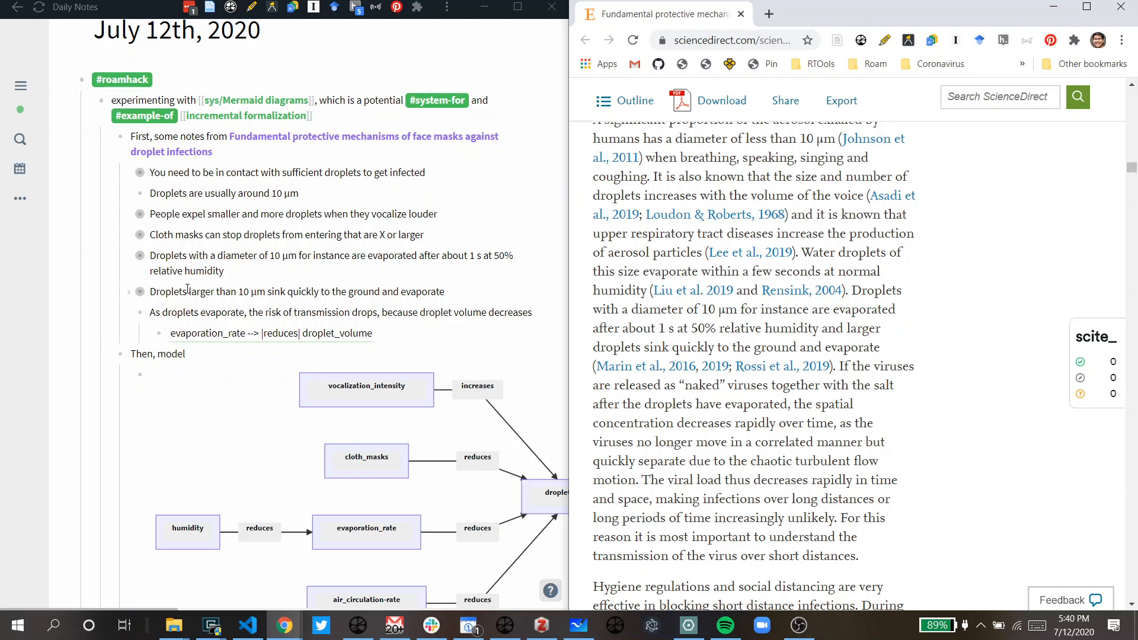
pyautogui.scroll(-7, 210, 446)
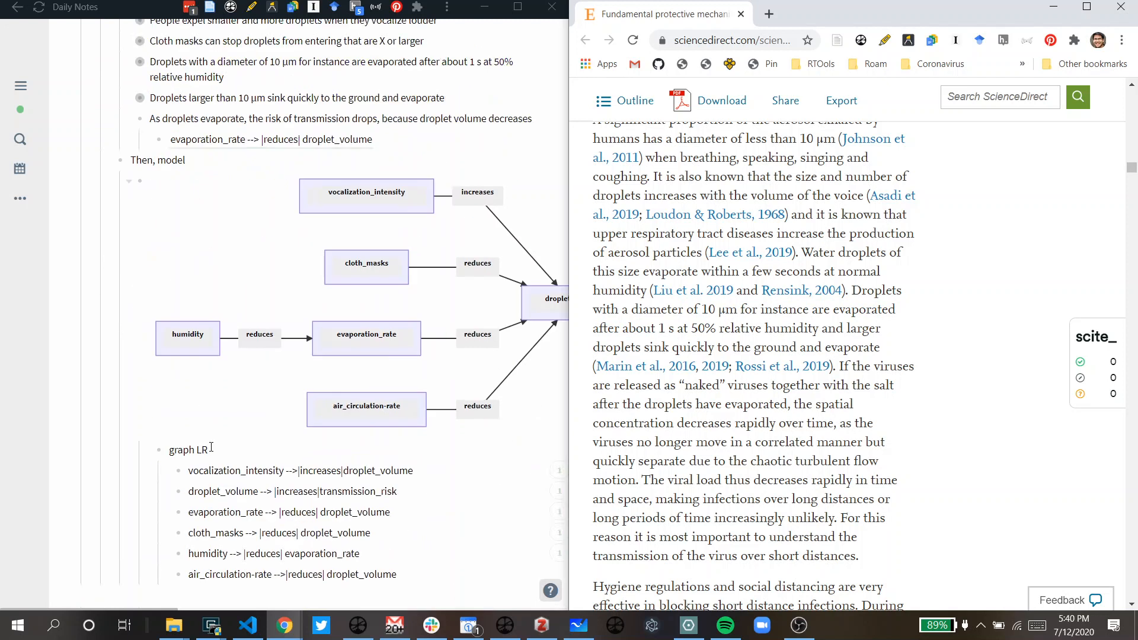
pyautogui.scroll(1, 245, 221)
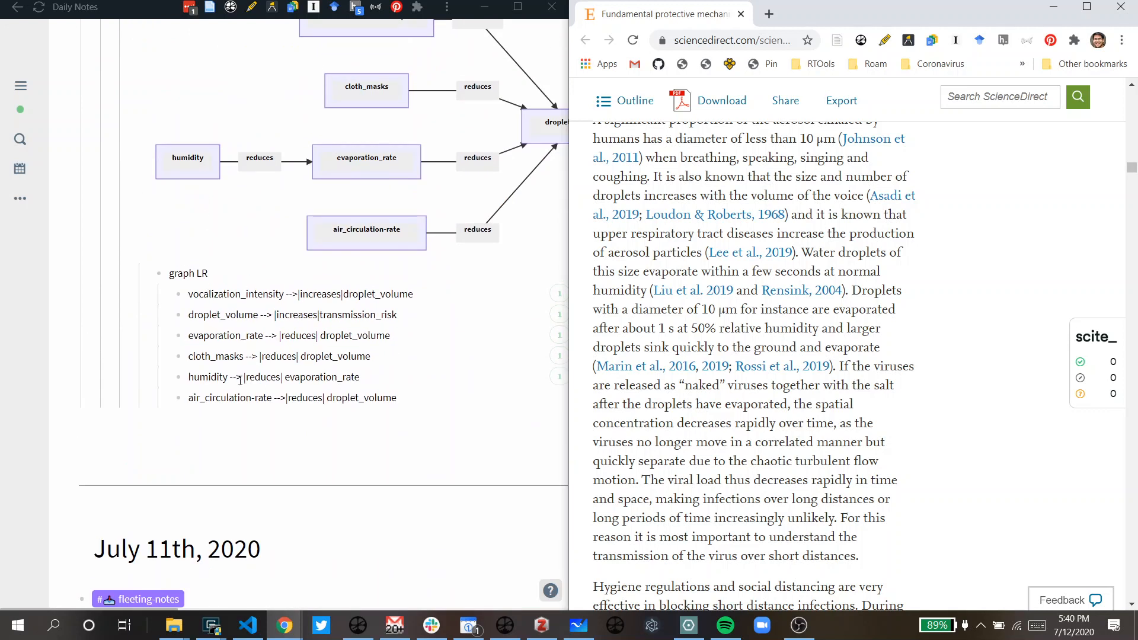
pyautogui.scroll(6, 232, 378)
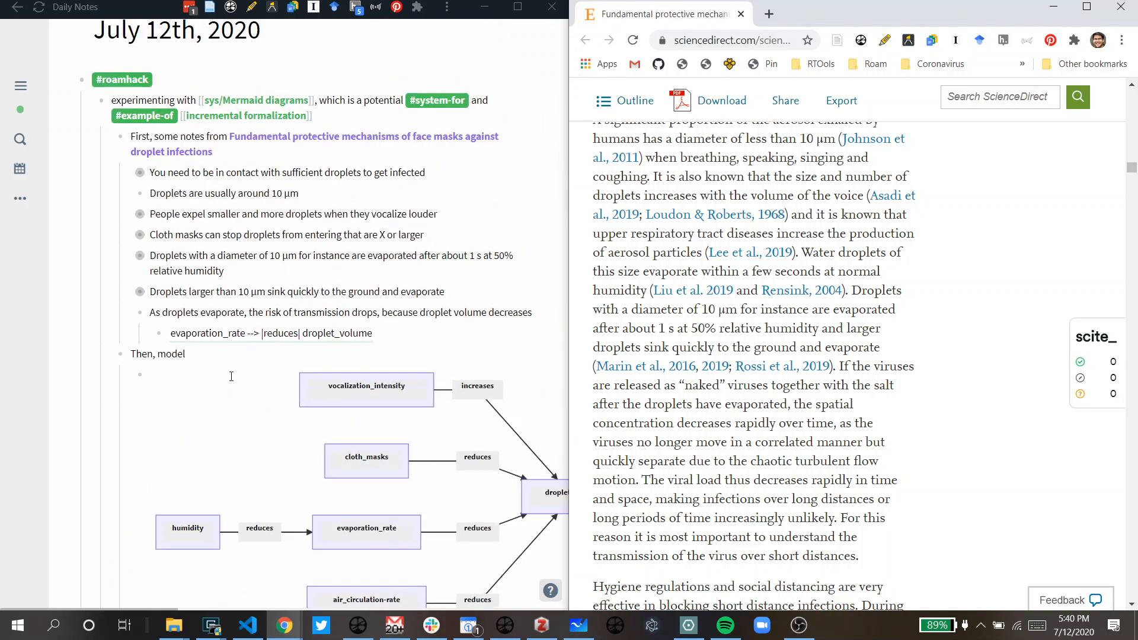
# Expand the note "People expel smaller and more droplets when they vocalize louder" and delete its vocalization_intensity --> droplet_size reference with the nested line
pyautogui.click(129, 216)
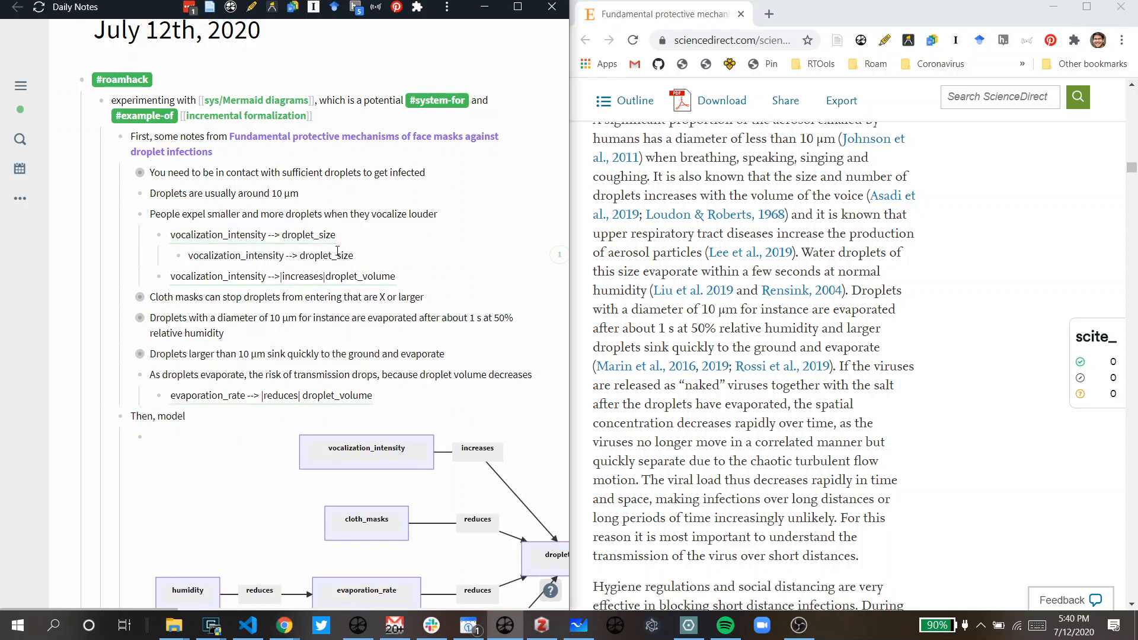
pyautogui.moveTo(376, 256); pyautogui.dragTo(191, 237)
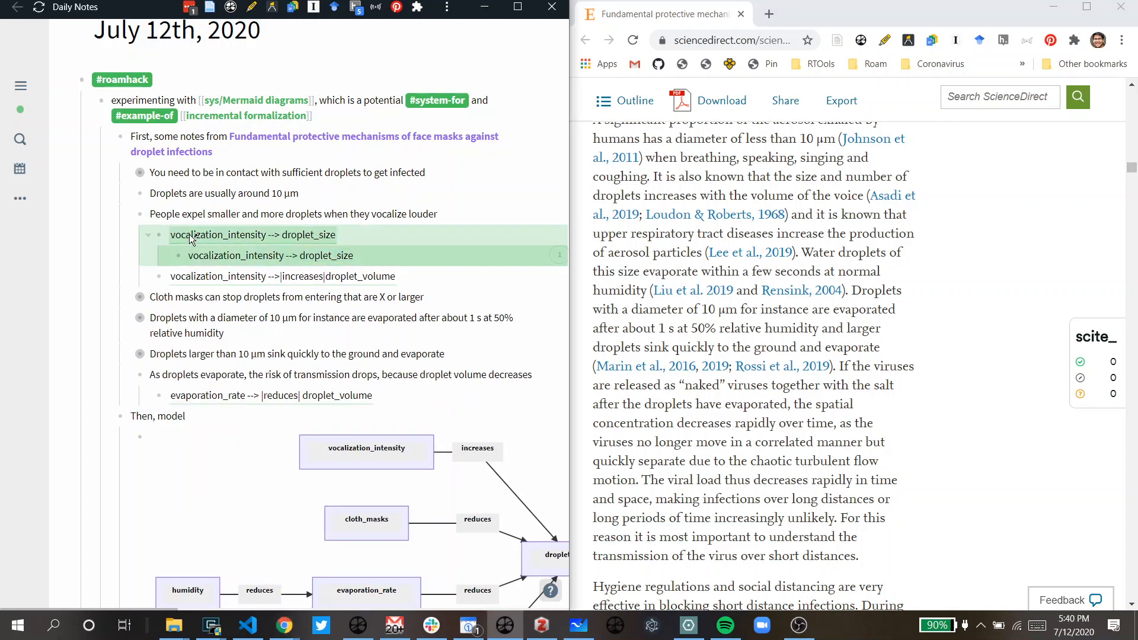
pyautogui.press('BackSpace')
# Add the block "vocalization_intensity -->|increases|droplet_volume" under the vocalize-louder note, above the existing block reference
pyautogui.click(437, 235)
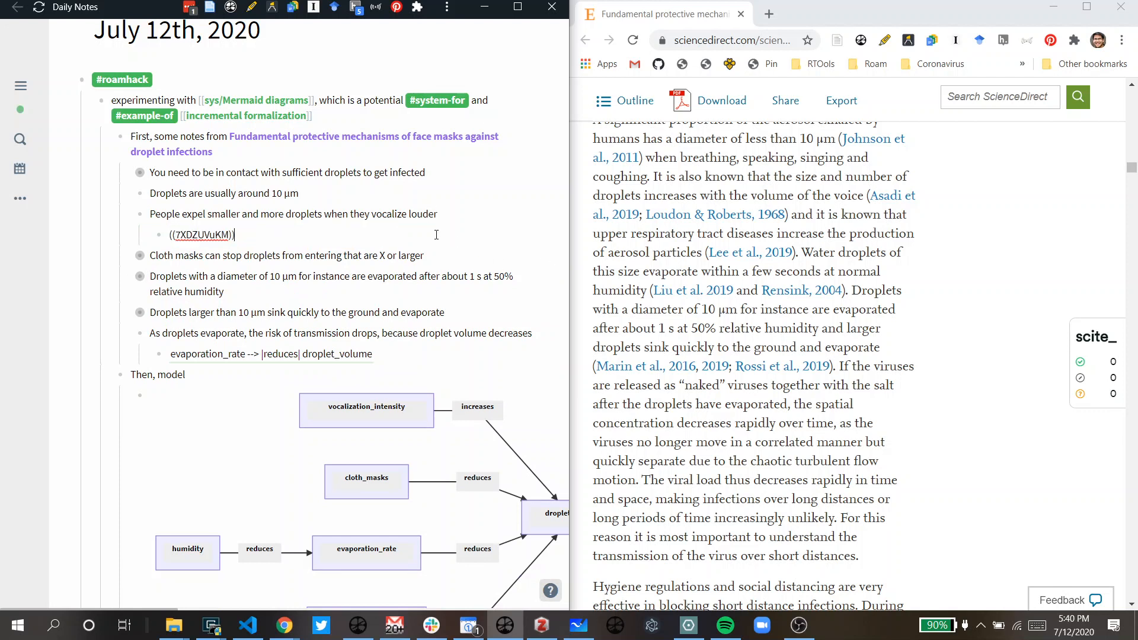
pyautogui.hotkey('ctrl', 'a')
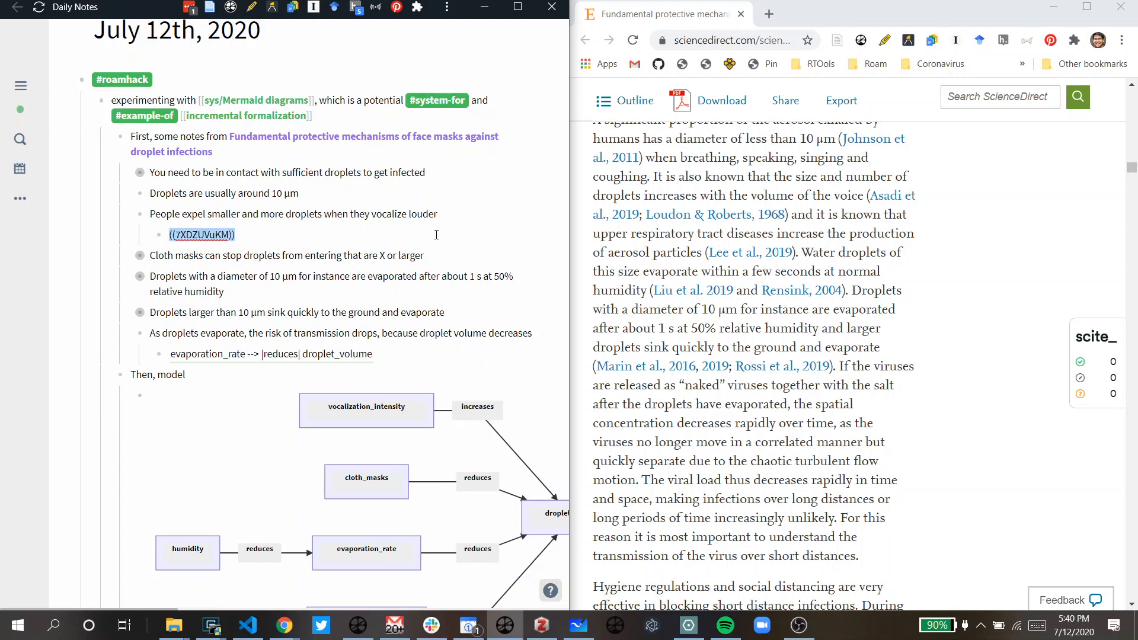
pyautogui.click(462, 239)
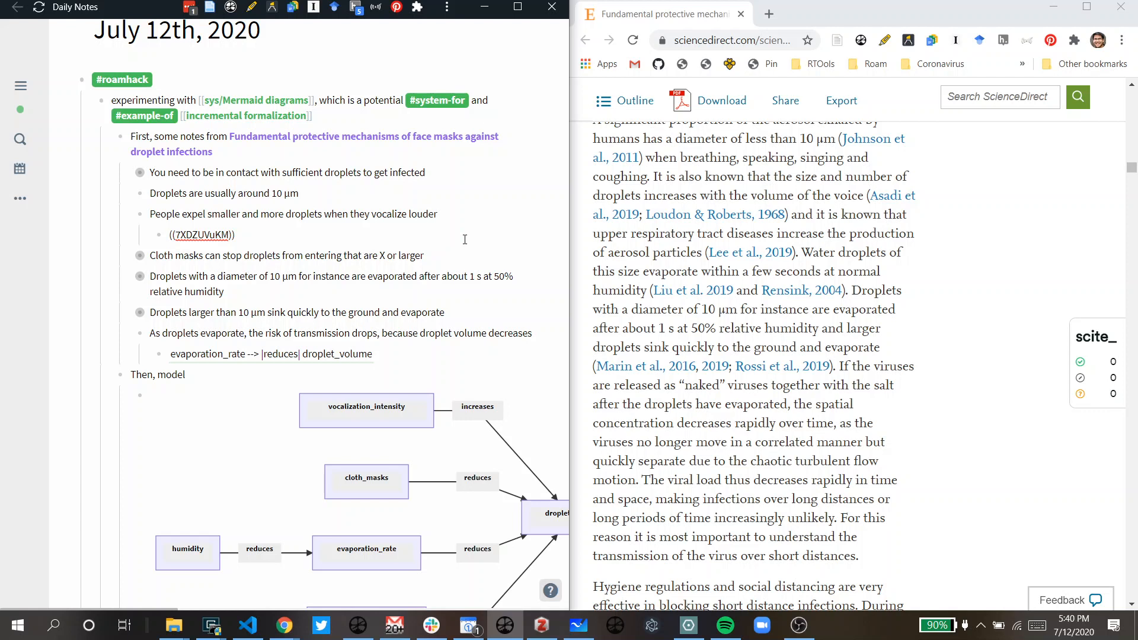
pyautogui.press('Return')
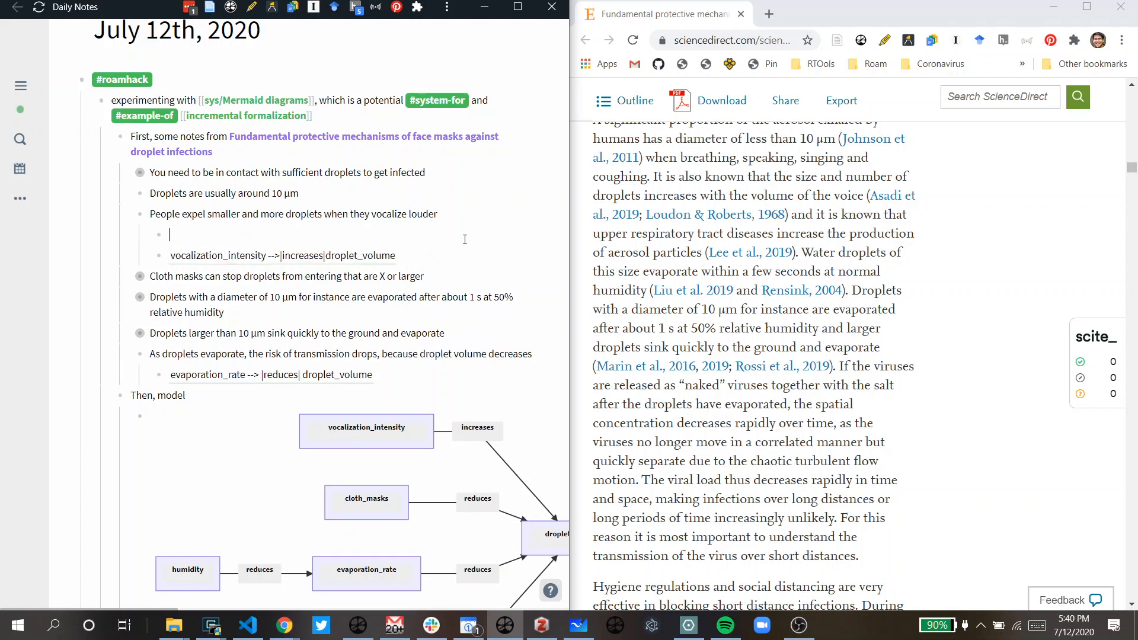
pyautogui.write('vocalization_intensity -->|increasess')
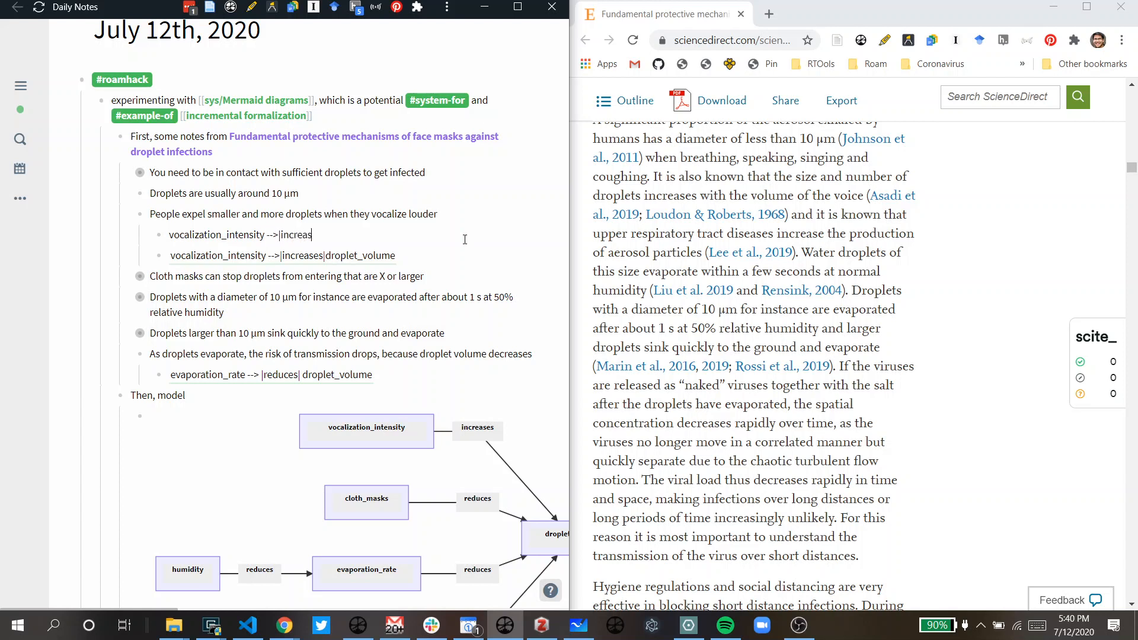
pyautogui.press('BackSpace')
pyautogui.write('|dropel')
pyautogui.press('BackSpace')
pyautogui.press('BackSpace')
pyautogui.write('let_volume')
# Delete the old block reference beneath the newly written vocalization_intensity line
pyautogui.press('Down')
pyautogui.hotkey('ctrl', 'a')
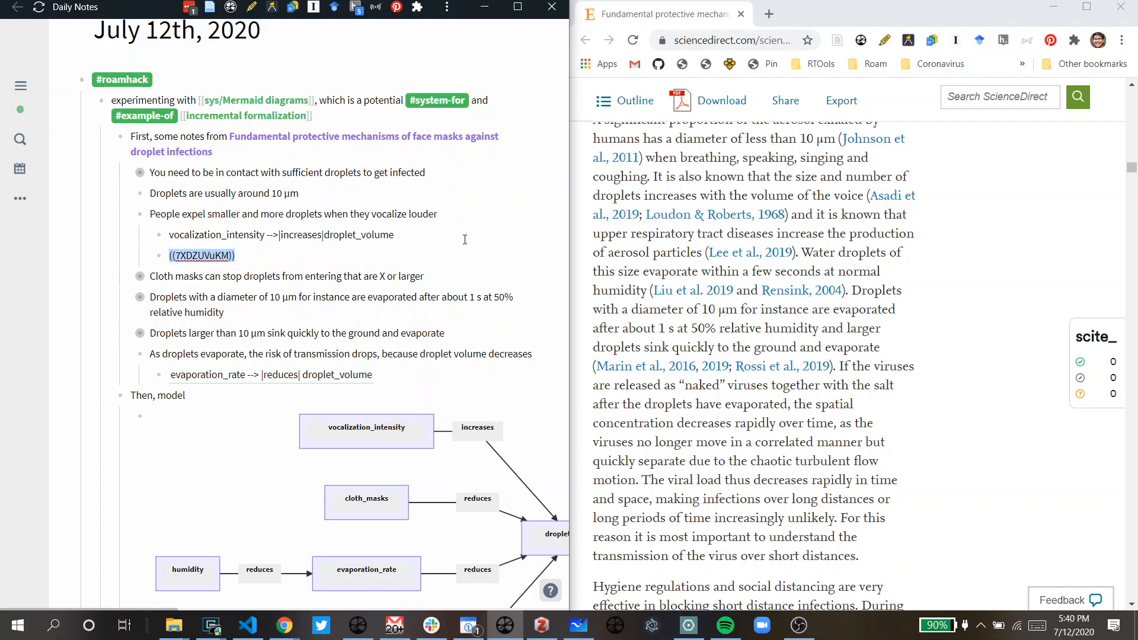
pyautogui.press('BackSpace')
pyautogui.press('BackSpace')
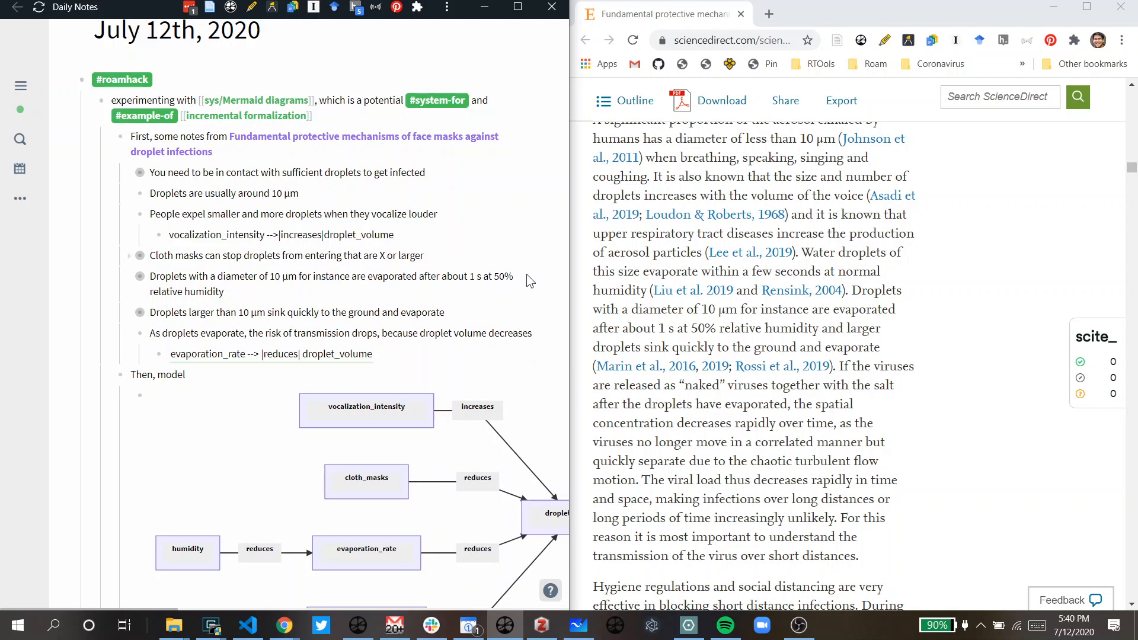
# Convert the vocalization_intensity -->|increases|droplet_volume text into a nested child block, leaving a block reference to it in its place
pyautogui.click(169, 235)
pyautogui.keyDown('shift'); pyautogui.click(402, 233); pyautogui.keyUp('shift')
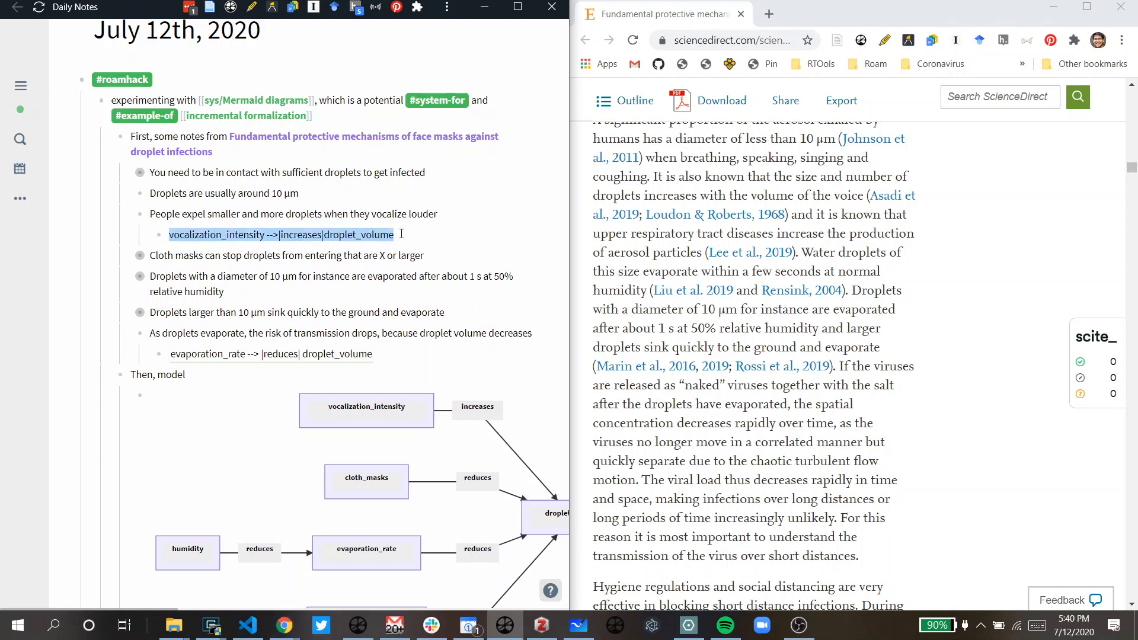
pyautogui.write('((')
pyautogui.press('Return')
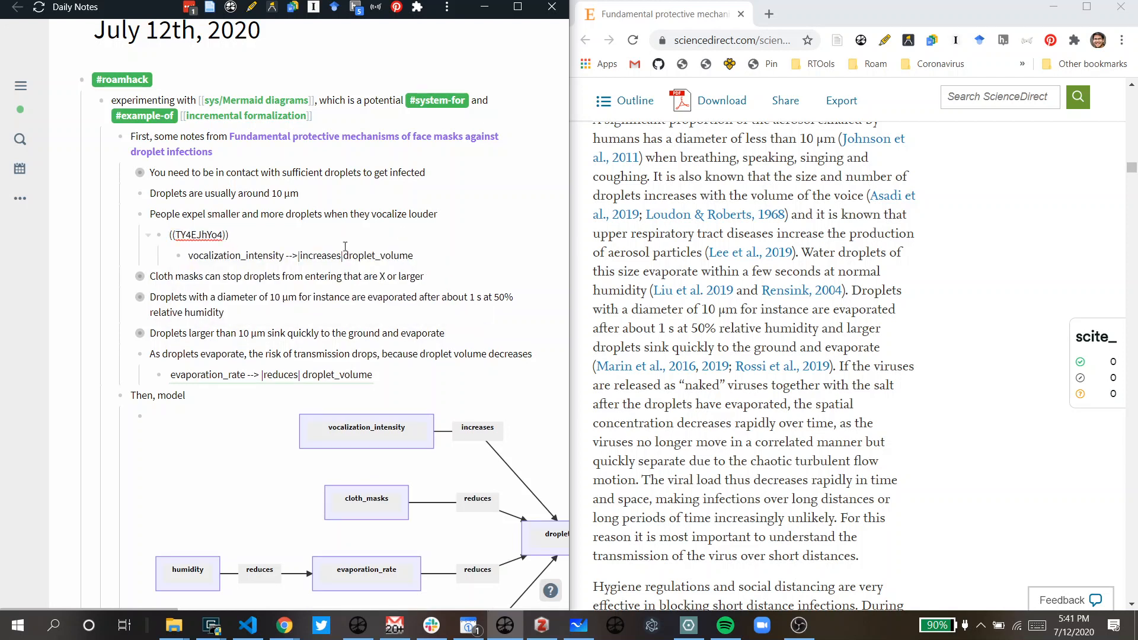
# Move the nested vocalization_intensity block to the first position under graph LR and delete the older duplicate line below it
pyautogui.scroll(-3, 228, 329)
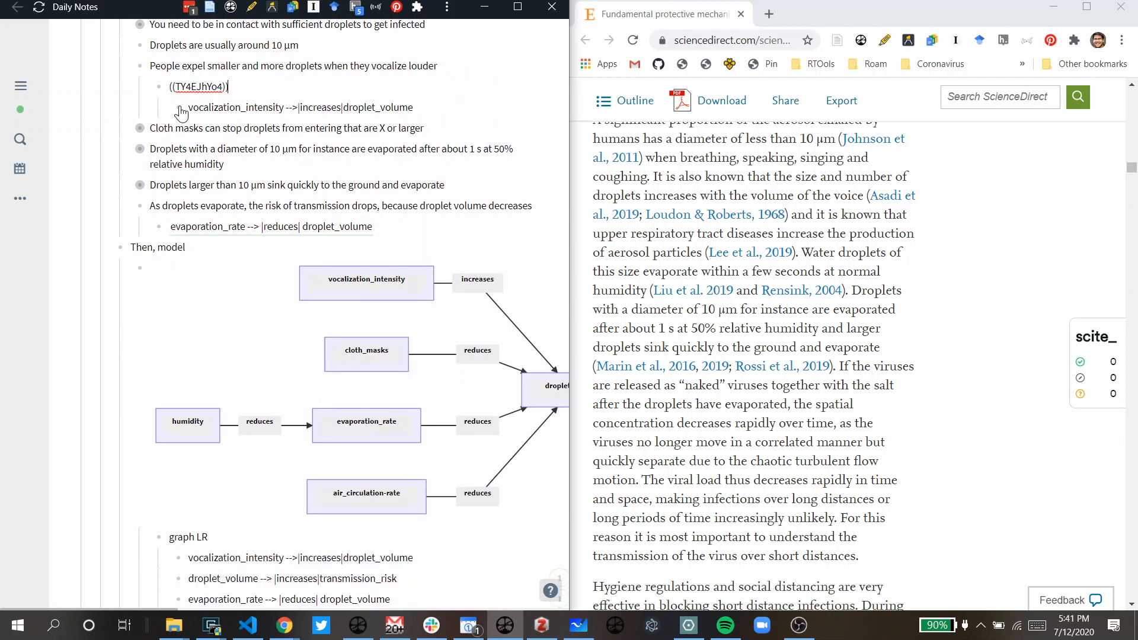
pyautogui.moveTo(178, 107); pyautogui.dragTo(229, 569)
pyautogui.scroll(-3, 230, 567)
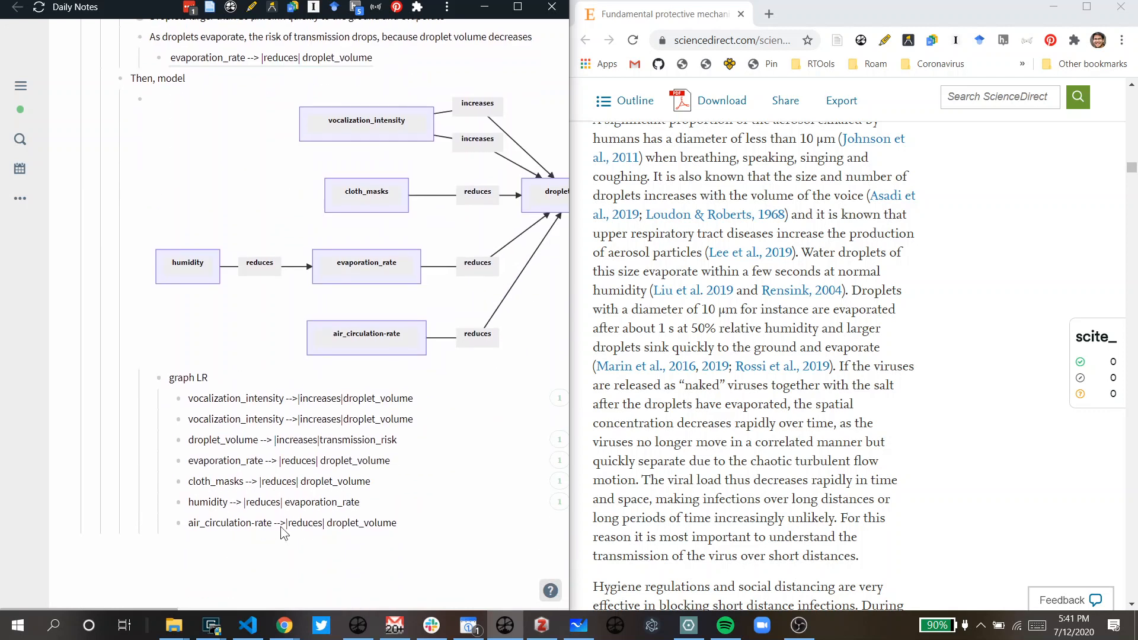
pyautogui.tripleClick(444, 421)
pyautogui.press('BackSpace')
pyautogui.press('BackSpace')
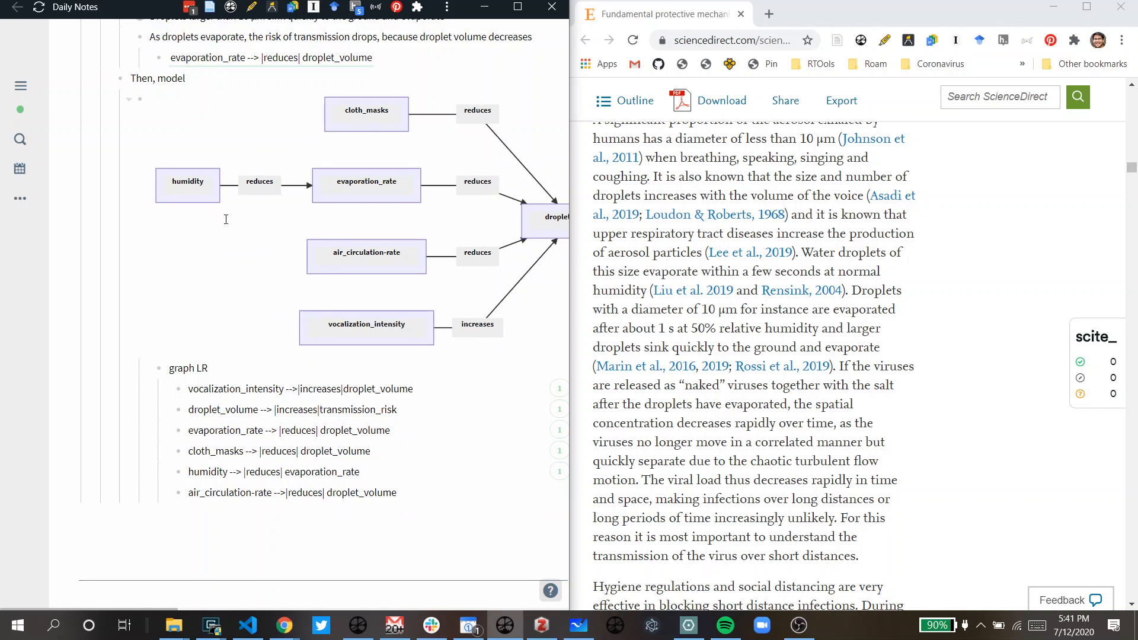
# Move the vocalization_intensity line out of graph LR to test the diagram, and put it back as the first graph line
pyautogui.tripleClick(428, 387)
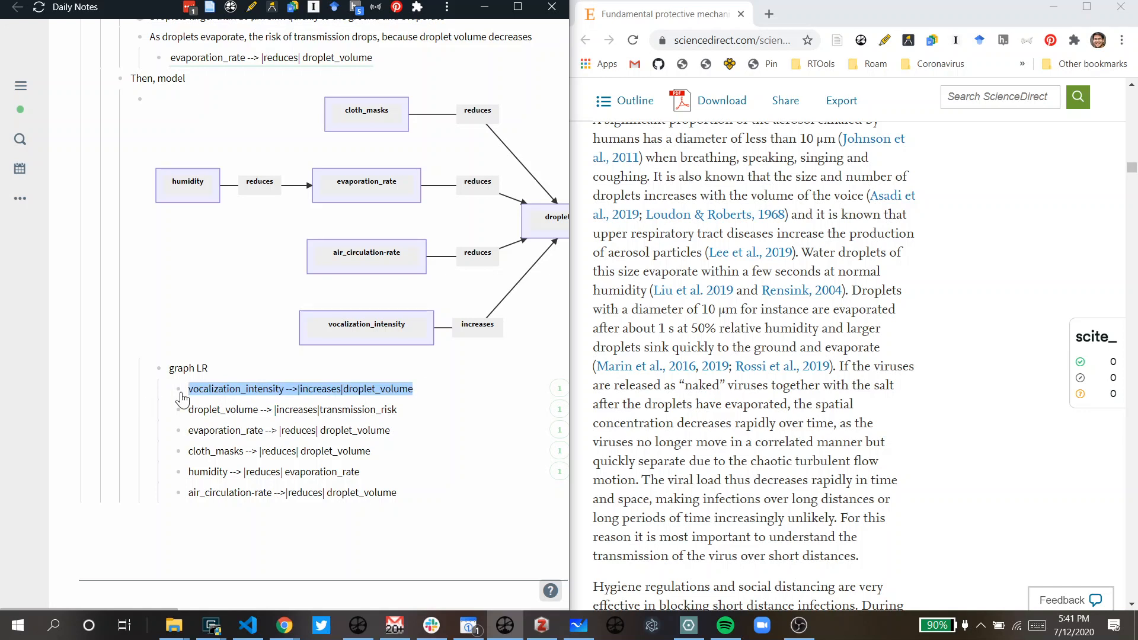
pyautogui.moveTo(181, 394); pyautogui.dragTo(160, 368)
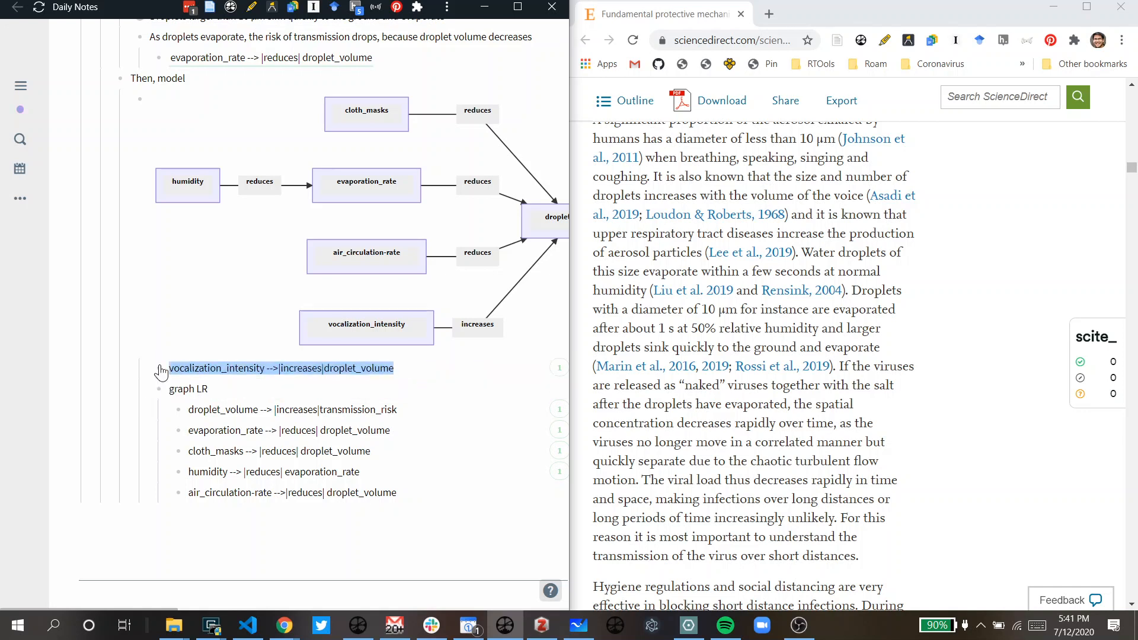
pyautogui.click(259, 563)
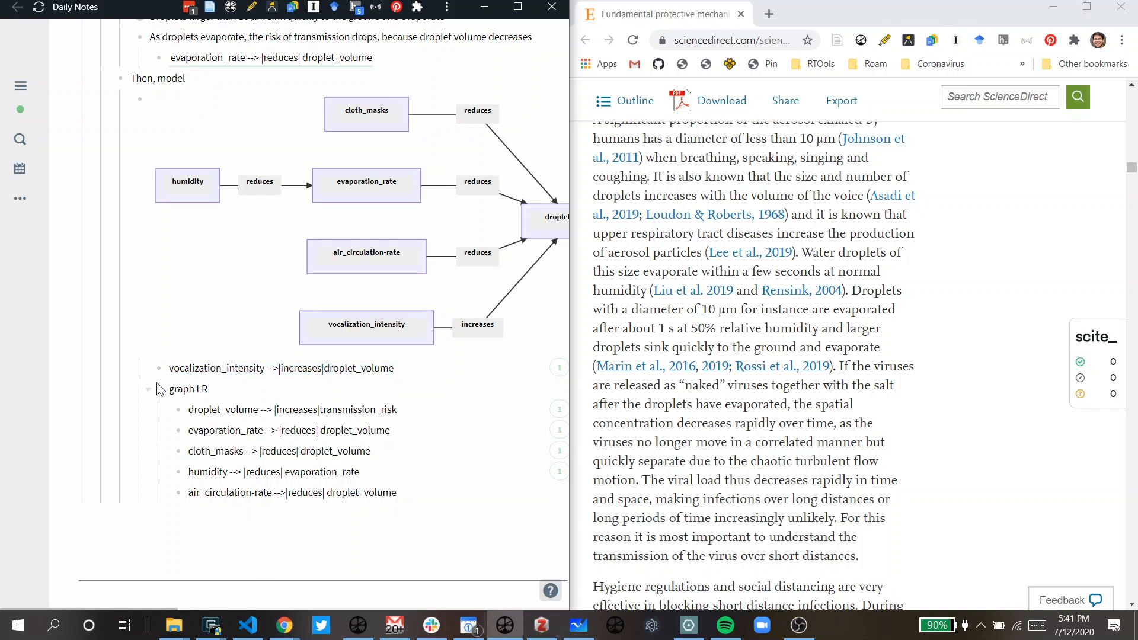
pyautogui.moveTo(159, 368); pyautogui.dragTo(131, 69)
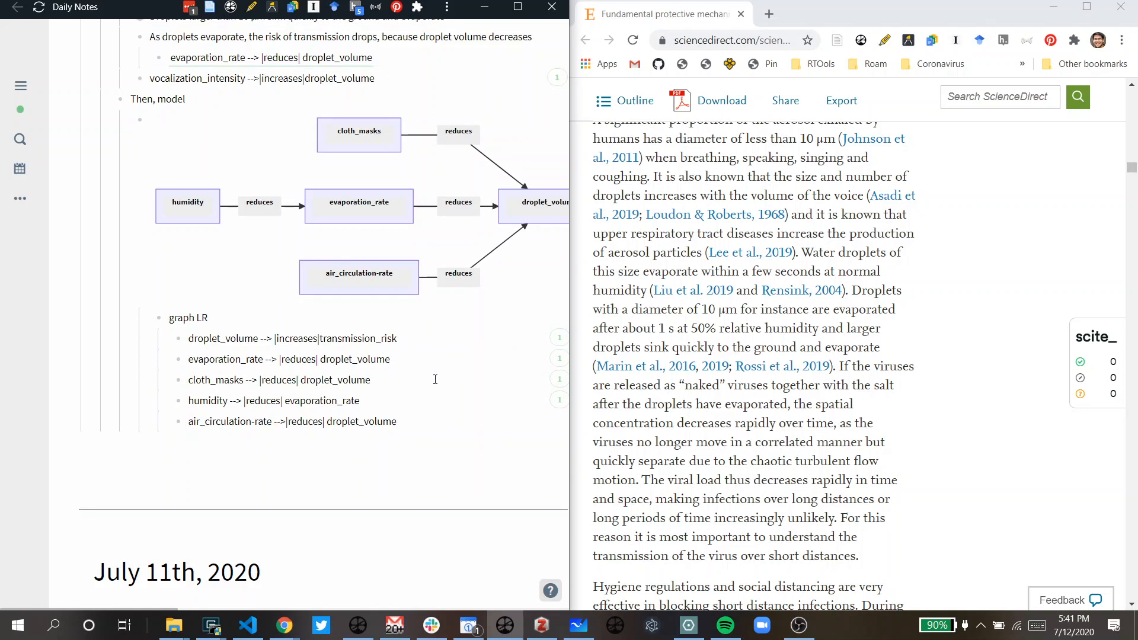
pyautogui.moveTo(141, 81); pyautogui.dragTo(184, 335)
pyautogui.moveTo(142, 86); pyautogui.dragTo(170, 325)
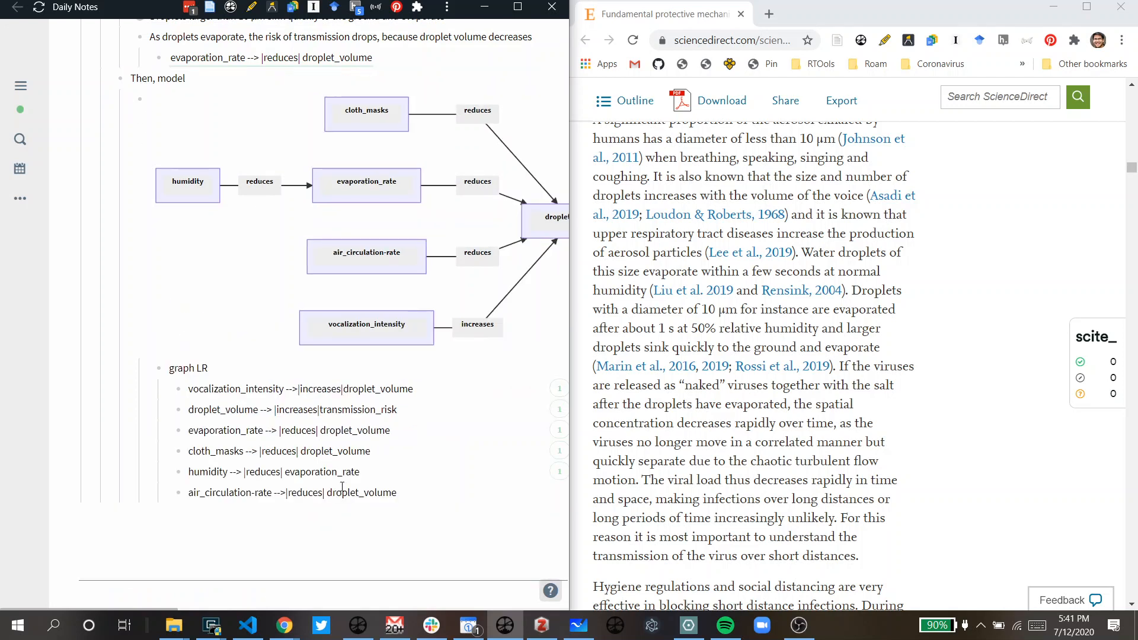
# Check where the vocalization_intensity graph line is referenced by opening its linked references in the sidebar
pyautogui.hscroll(3, 346, 489)
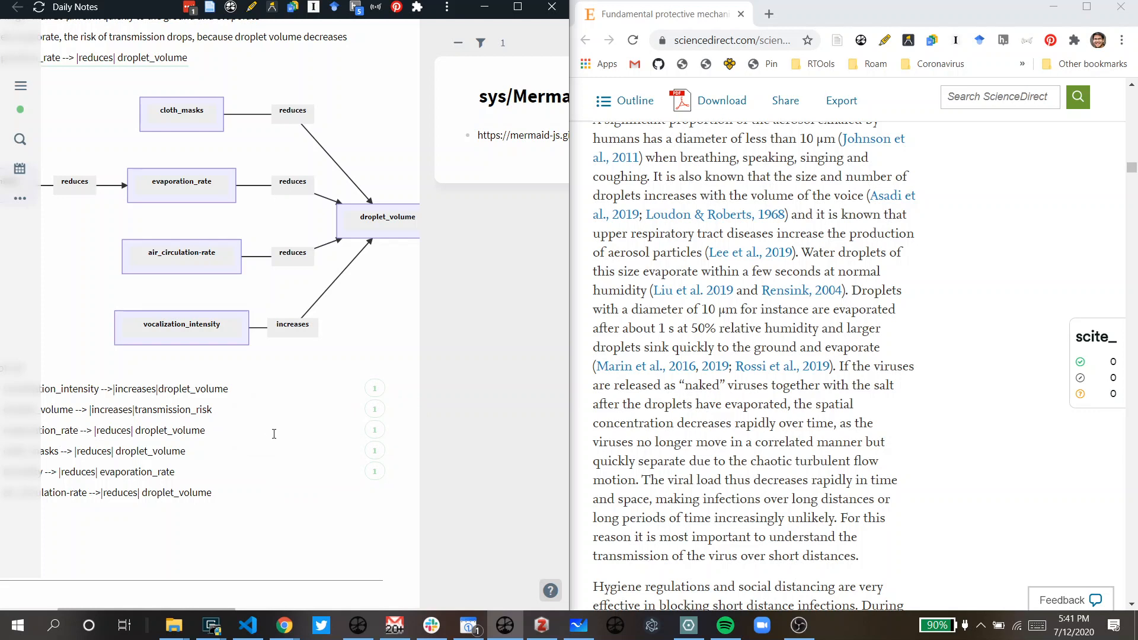
pyautogui.hscroll(-3, 274, 434)
pyautogui.scroll(6, 274, 435)
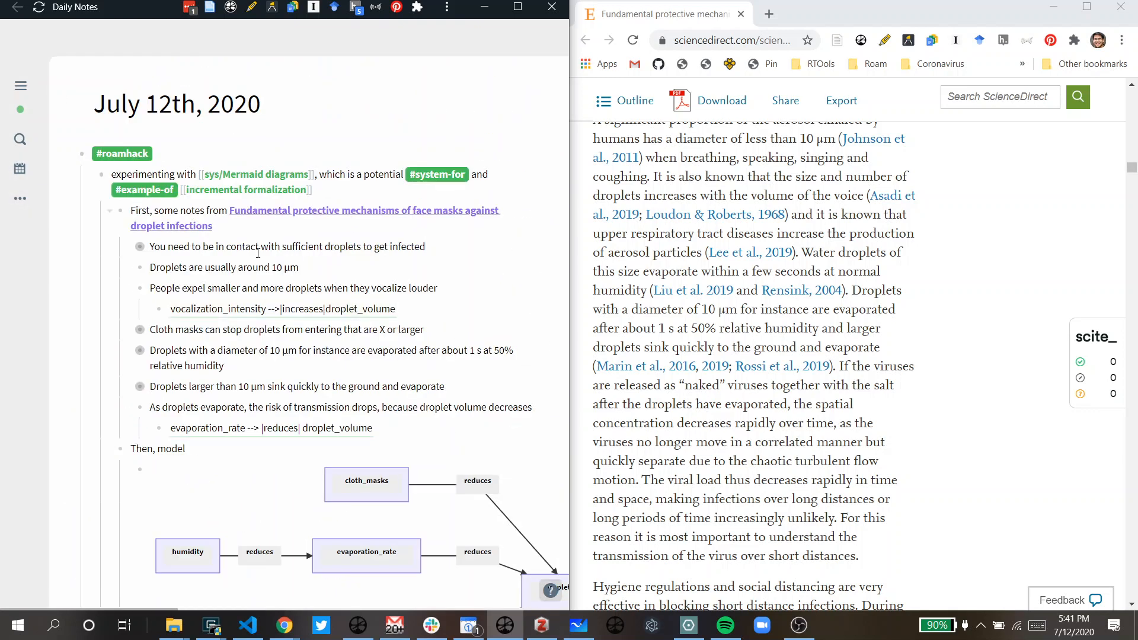
pyautogui.scroll(-6, 430, 462)
pyautogui.hscroll(2, 437, 460)
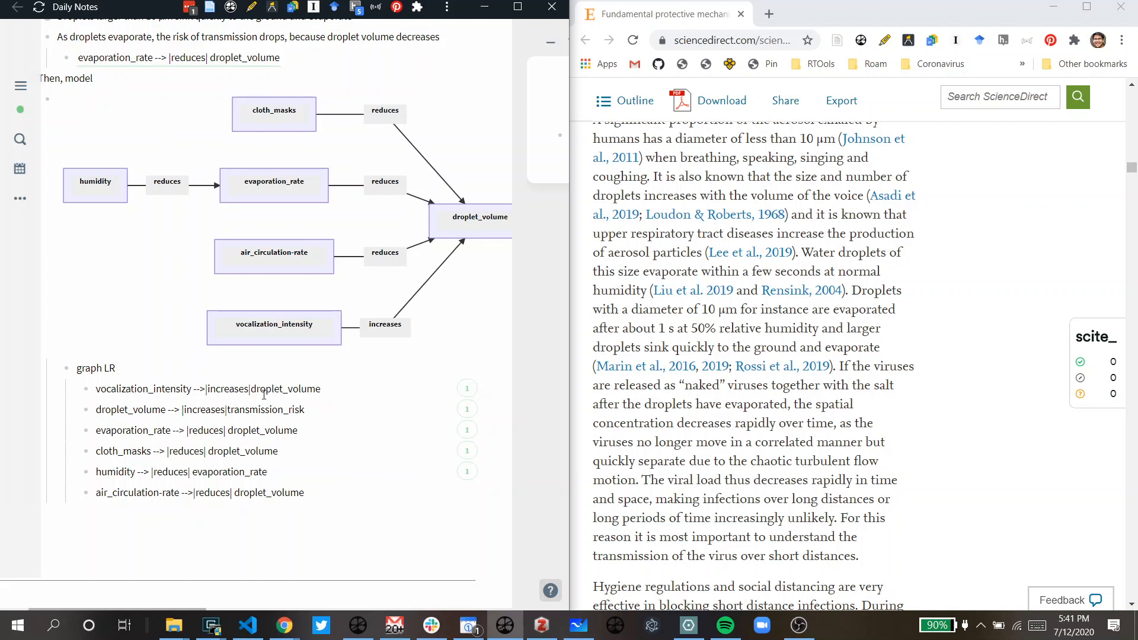
pyautogui.click(484, 386)
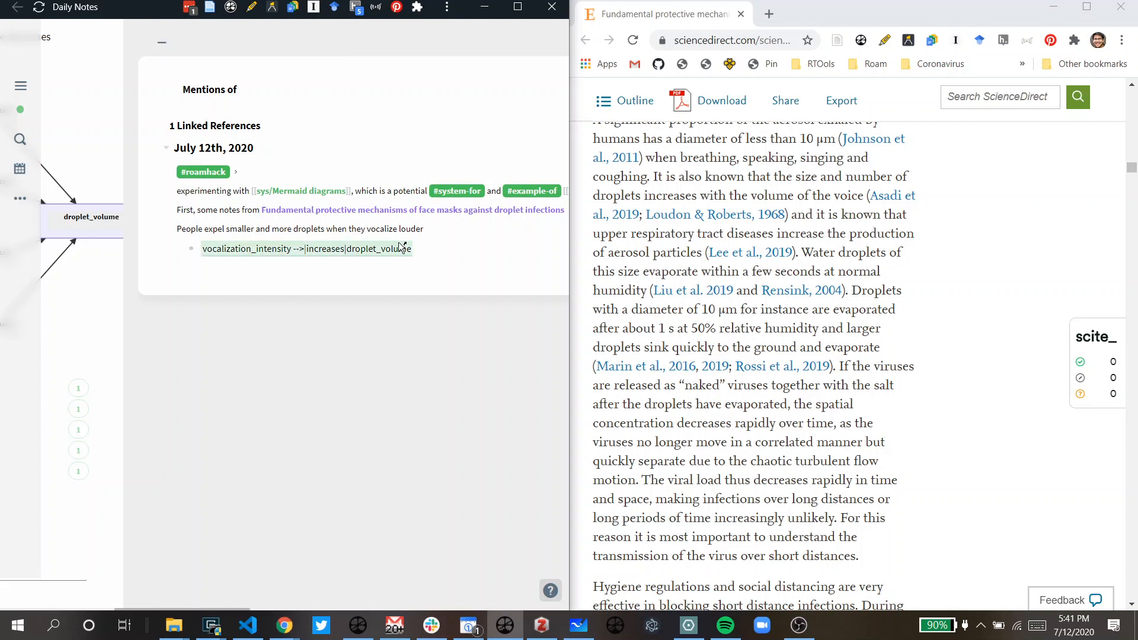
pyautogui.click(312, 427)
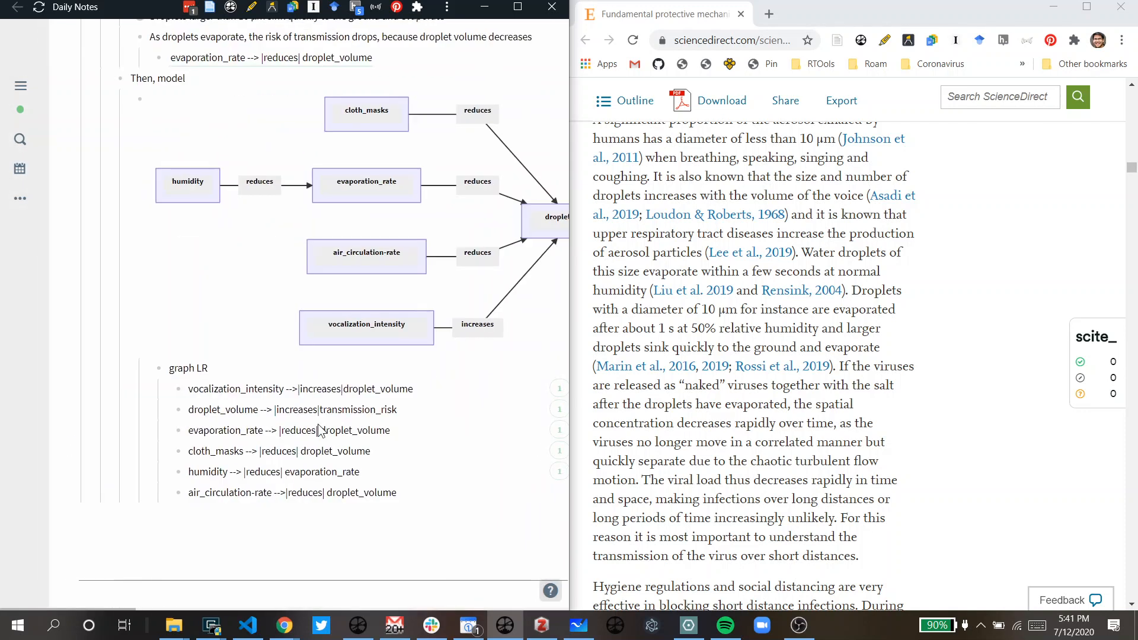
# In the maximized notes window, turn the article's Markdown link title into a [[ ]] page reference and open that page in the sidebar
pyautogui.scroll(6, 315, 427)
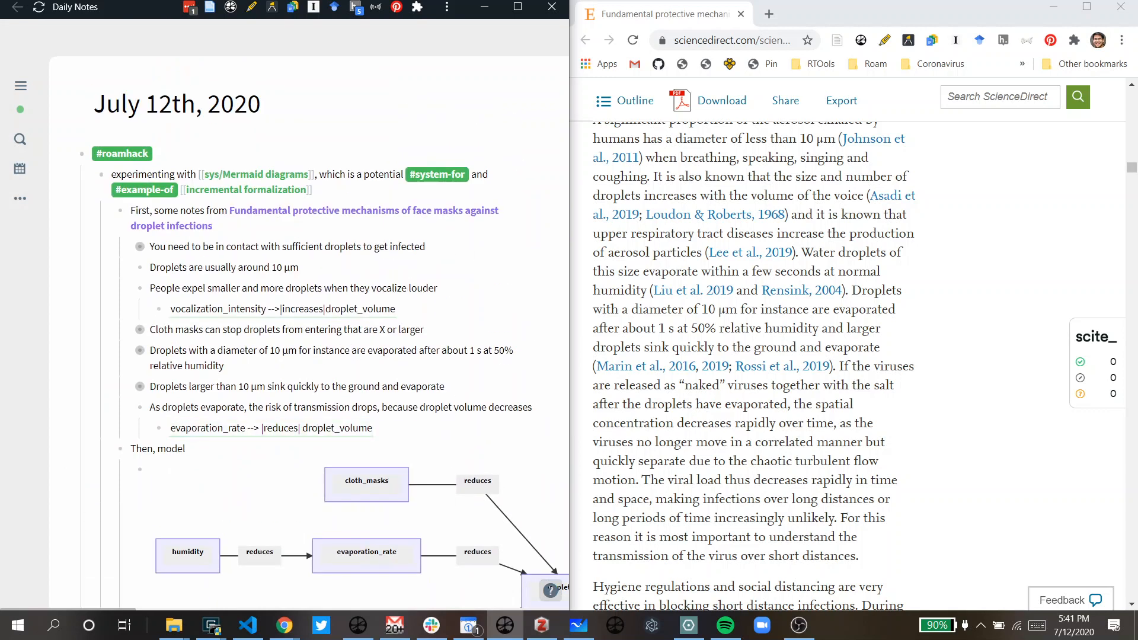
pyautogui.click(523, 12)
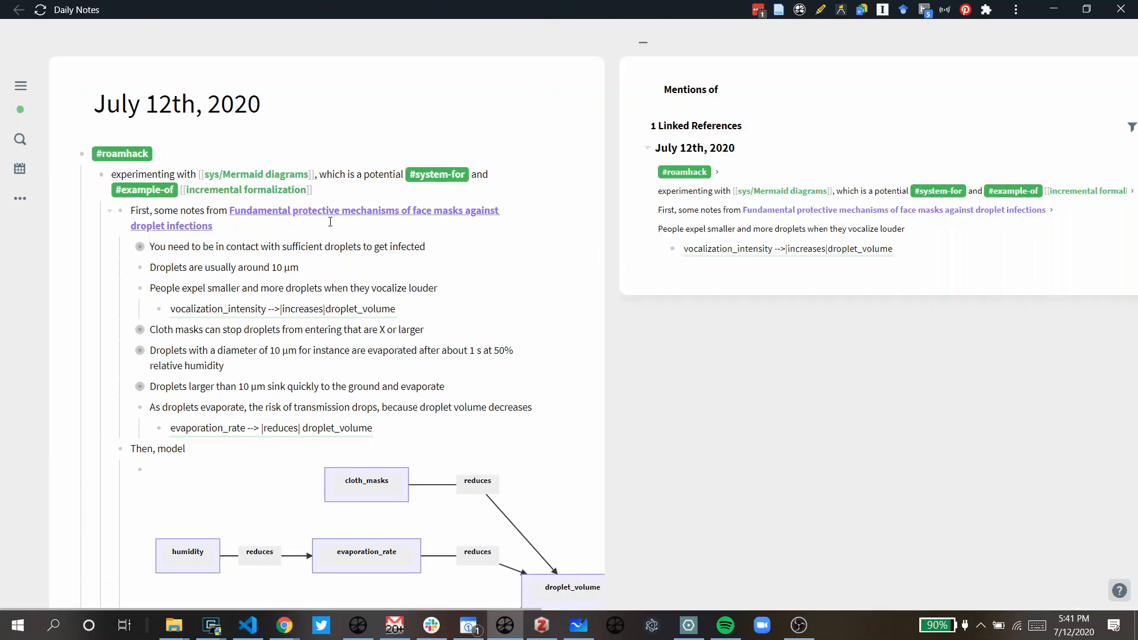
pyautogui.click(313, 228)
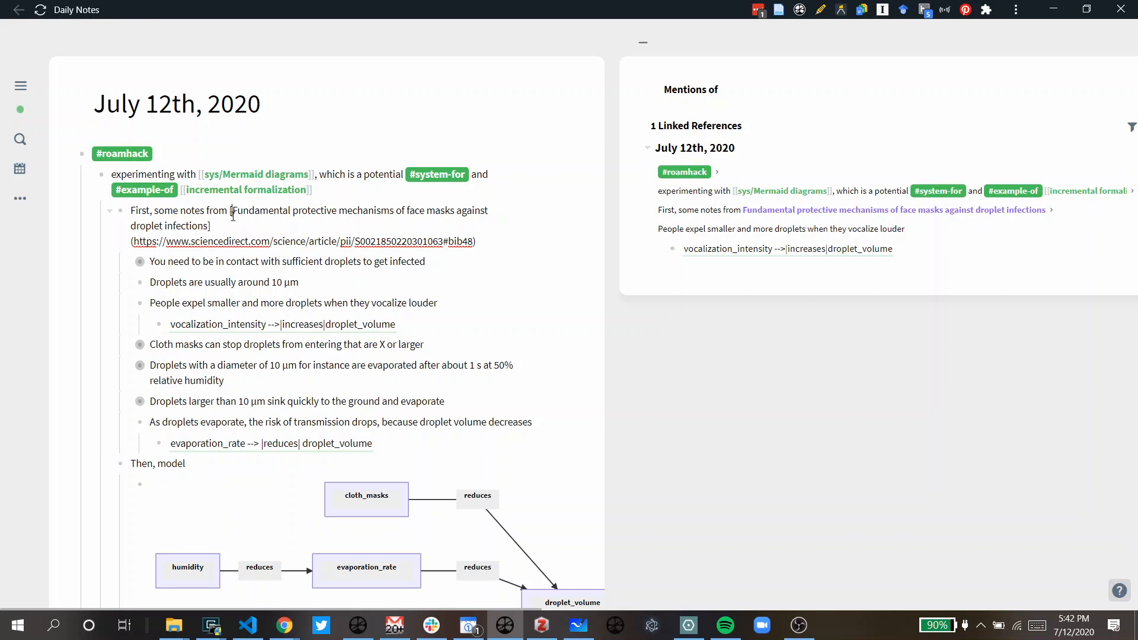
pyautogui.click(238, 216)
pyautogui.write('[')
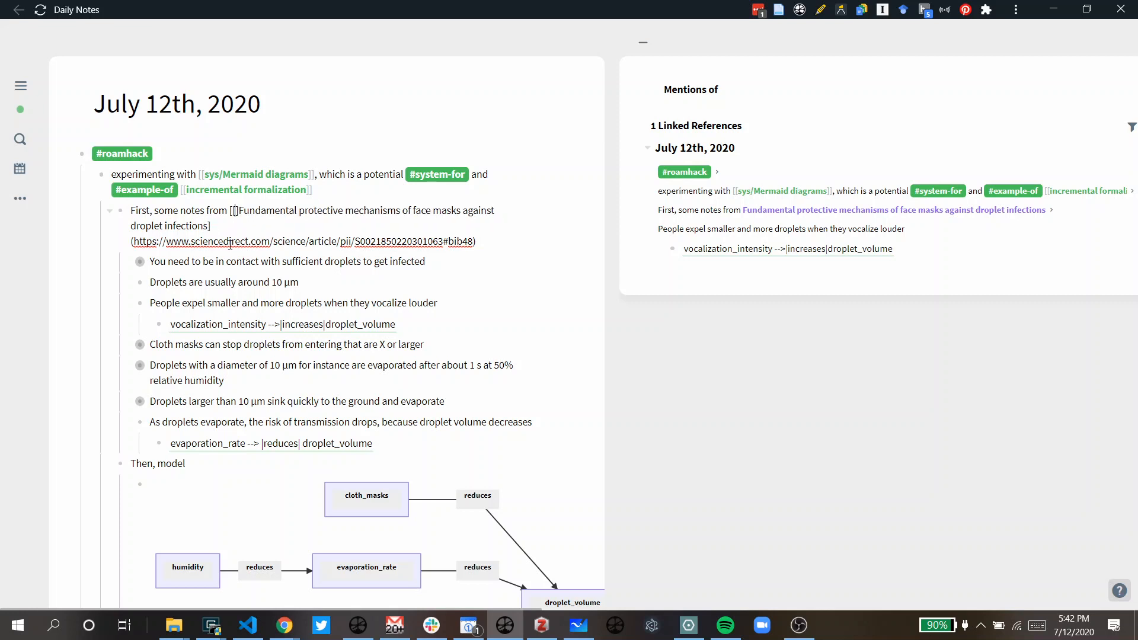
pyautogui.click(235, 231)
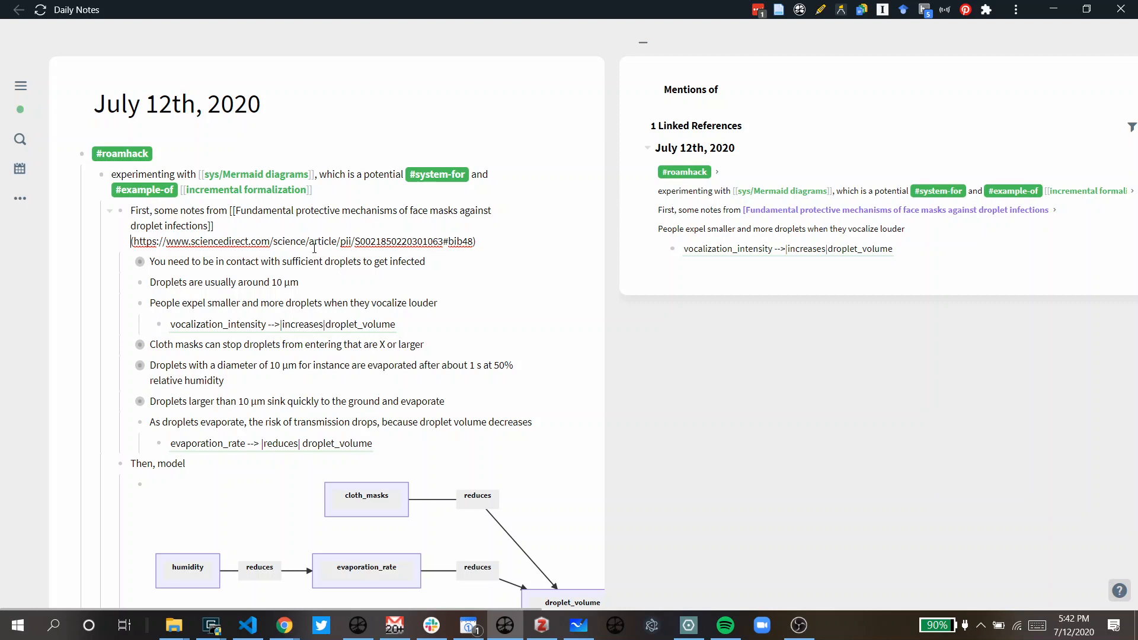
pyautogui.click(542, 282)
pyautogui.keyDown('shift'); pyautogui.click(346, 211); pyautogui.keyUp('shift')
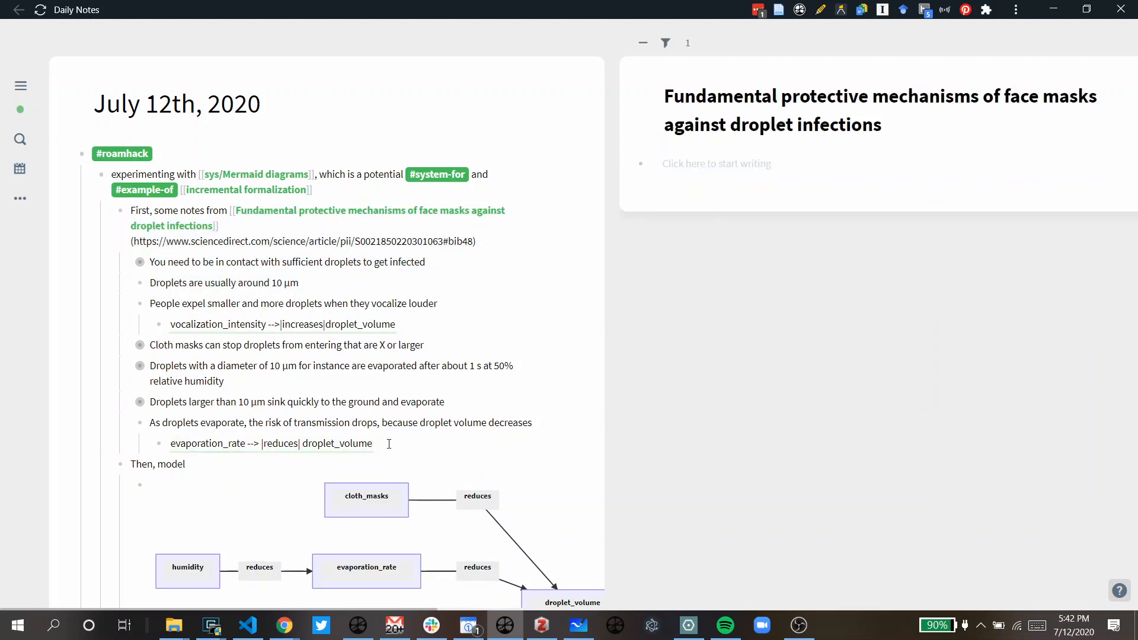
# Move all note blocks under the article link onto the article's own page, and check the vocalization_intensity graph line's linked reference with its parent note
pyautogui.moveTo(373, 446); pyautogui.dragTo(649, 166)
pyautogui.scroll(-6, 238, 429)
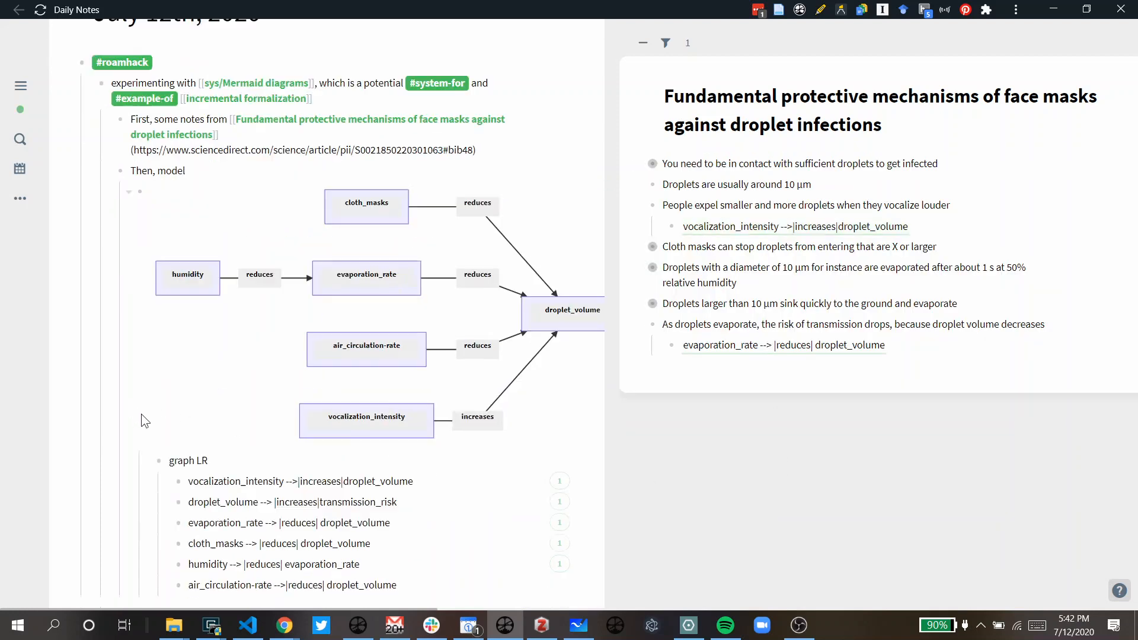
pyautogui.keyDown('shift'); pyautogui.click(559, 202); pyautogui.keyUp('shift')
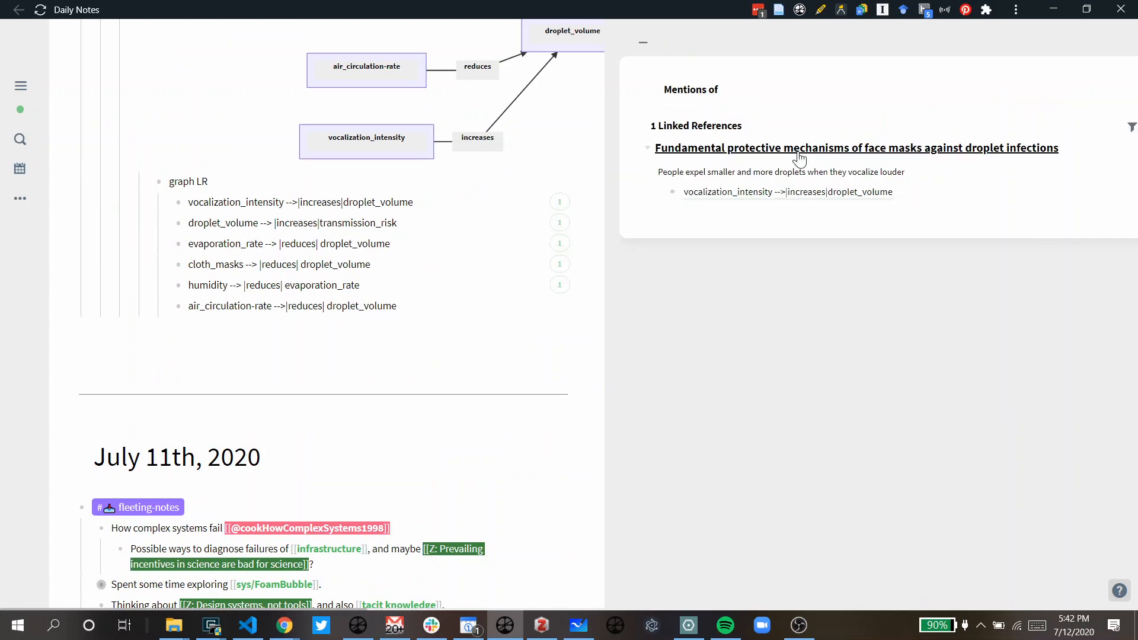
pyautogui.click(806, 175)
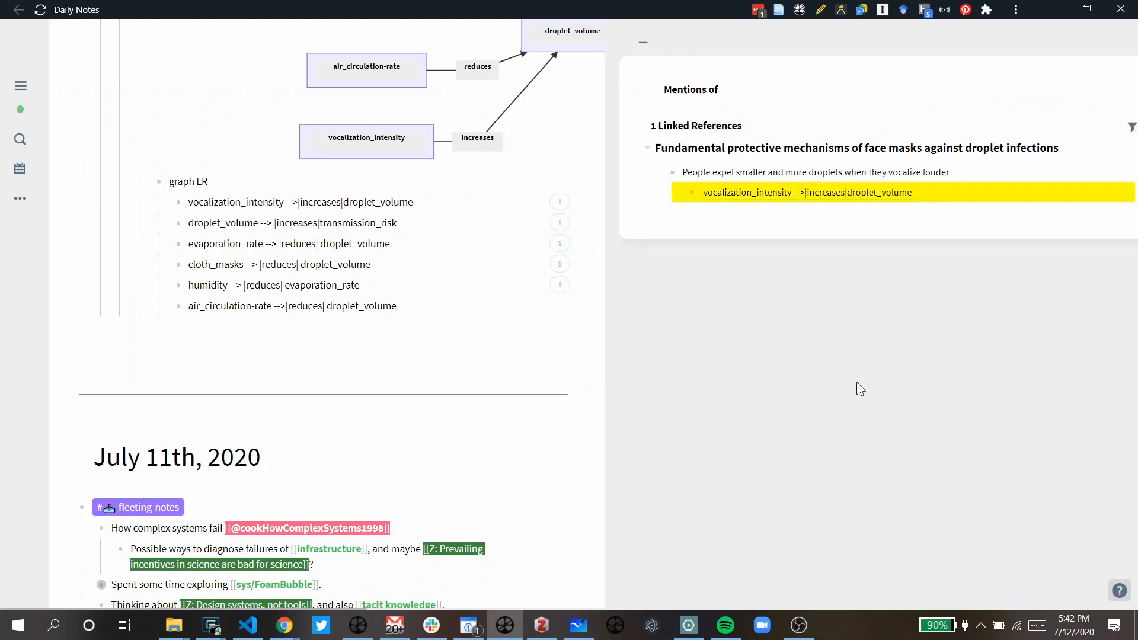
# Start a new block after the article page reference with a [[Another paper on face masks]] page reference, and open that page in the sidebar
pyautogui.scroll(6, 595, 335)
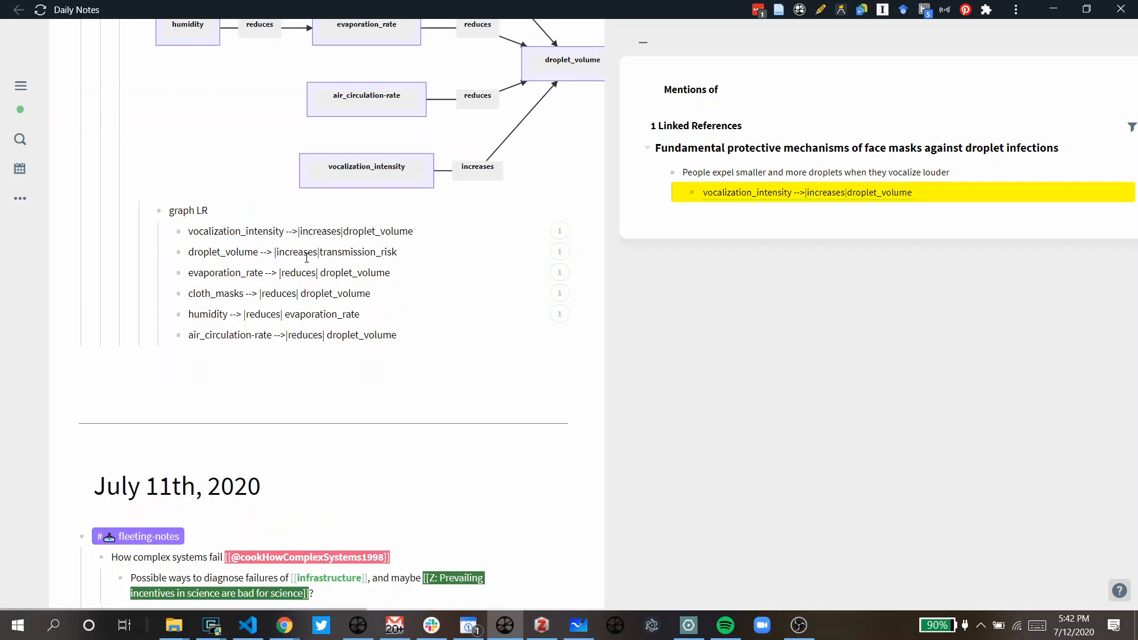
pyautogui.click(339, 224)
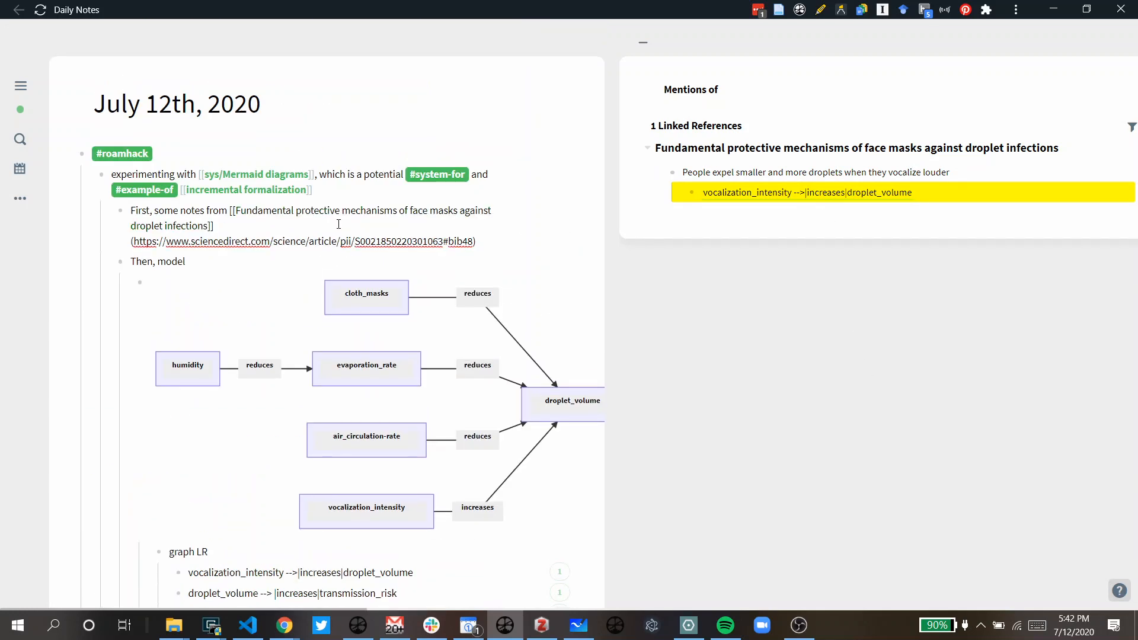
pyautogui.press('Return')
pyautogui.write('[[Another p')
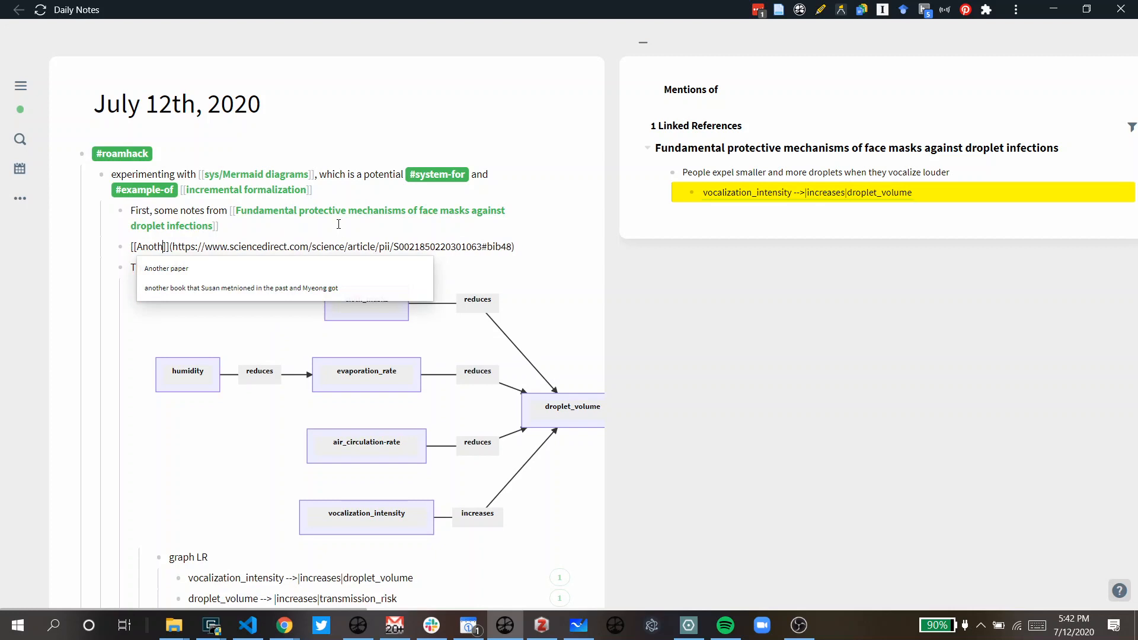
pyautogui.write('aper on face')
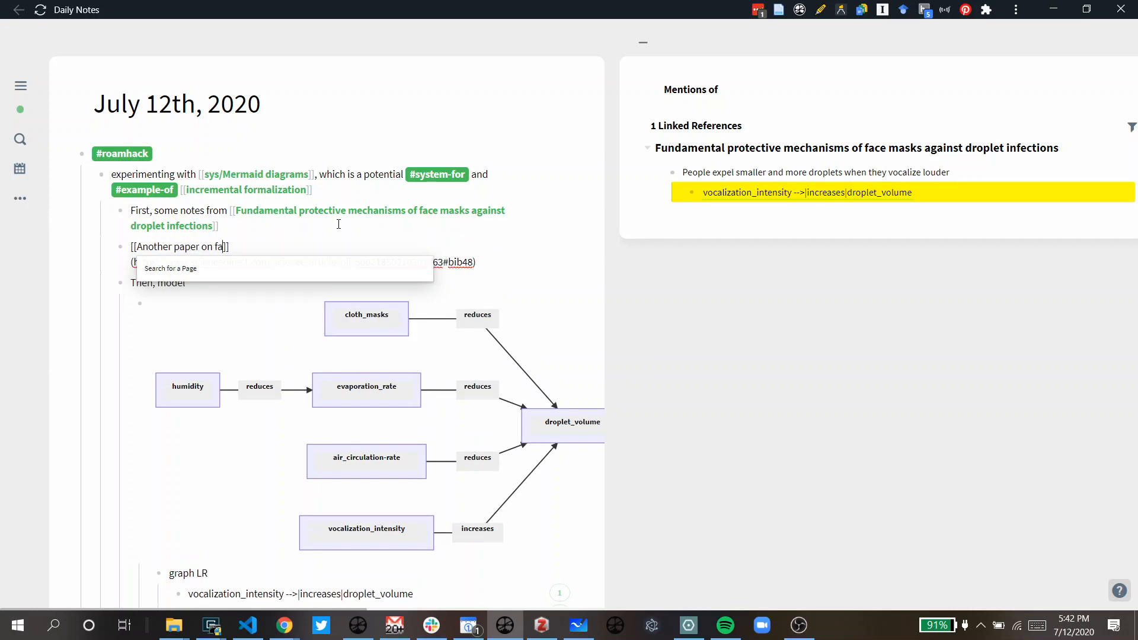
pyautogui.write(' masks')
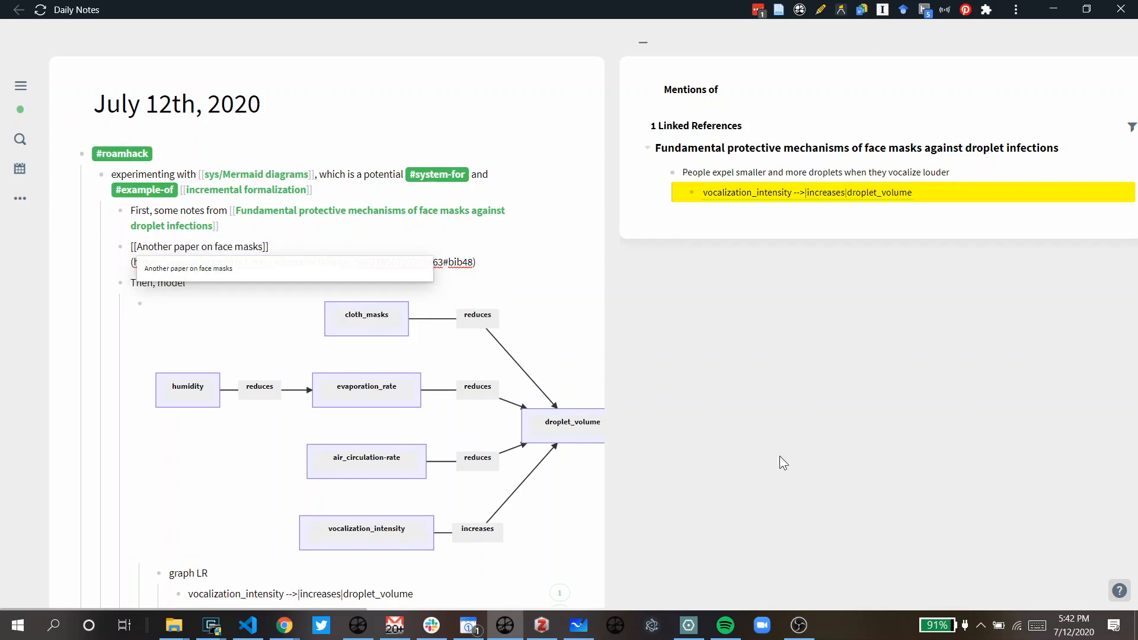
pyautogui.press('Escape')
pyautogui.keyDown('shift'); pyautogui.click(204, 247); pyautogui.keyUp('shift')
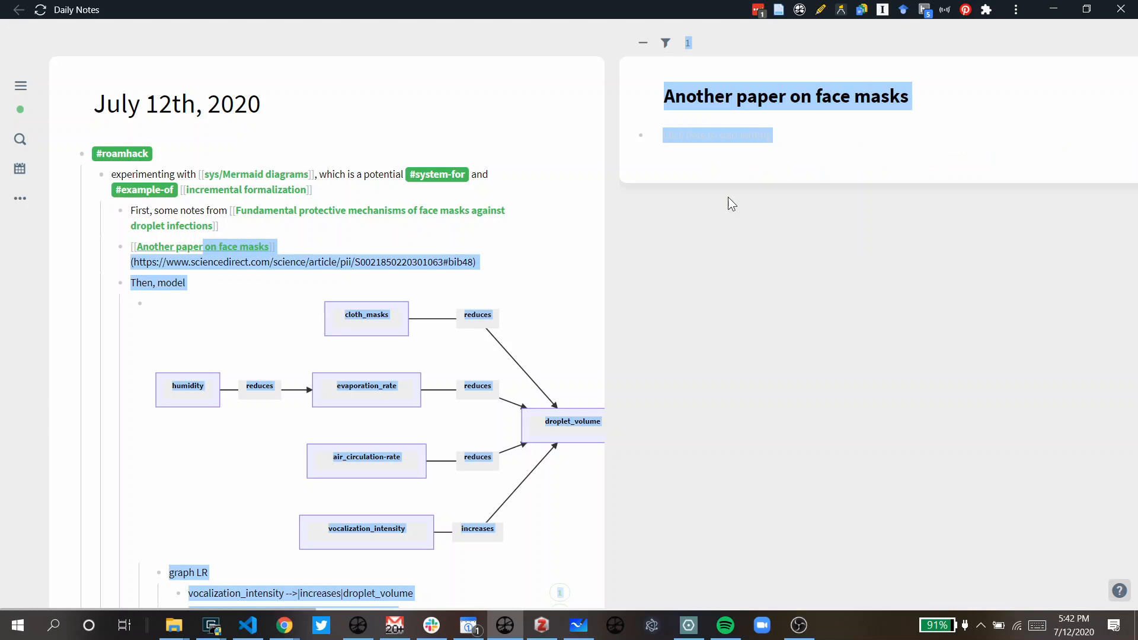
# On the new paper's page, add "notes" with the nested block "this paper finds that face masks can reduce droplet volume that's exhaled by x%"
pyautogui.click(802, 143)
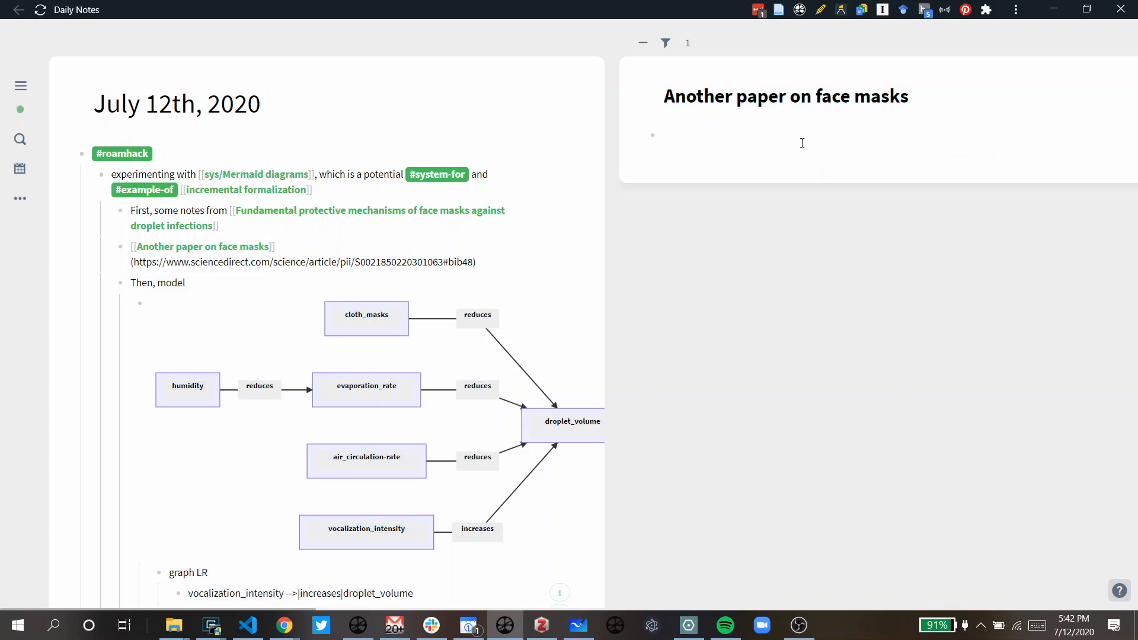
pyautogui.write('notes')
pyautogui.press('Return')
pyautogui.press('Tab')
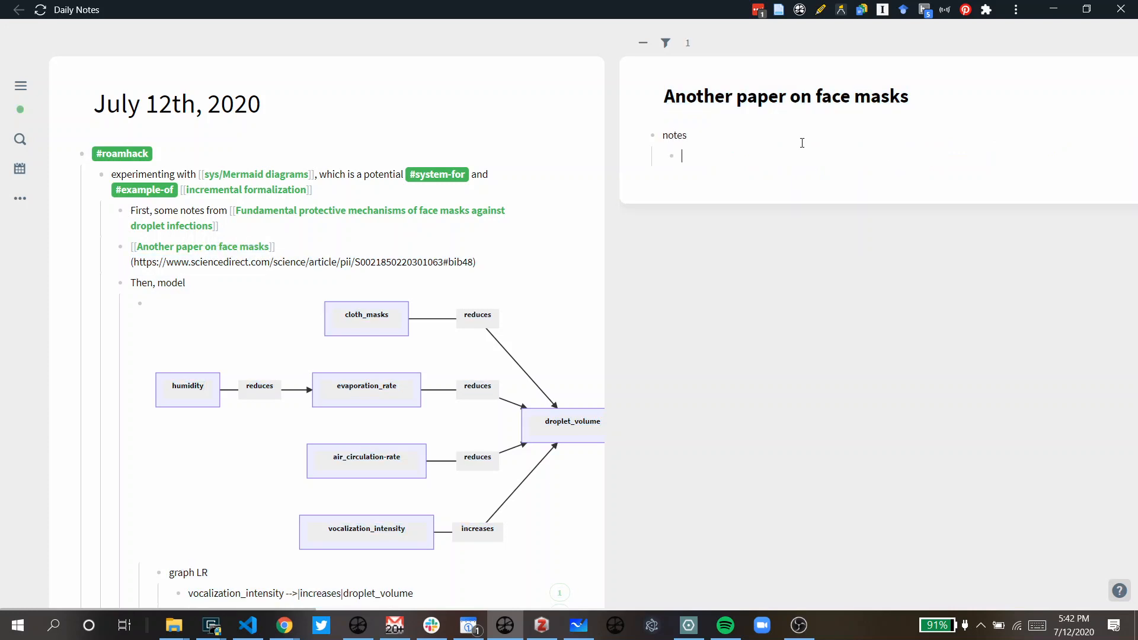
pyautogui.write('this paper finds that face masks can reduce')
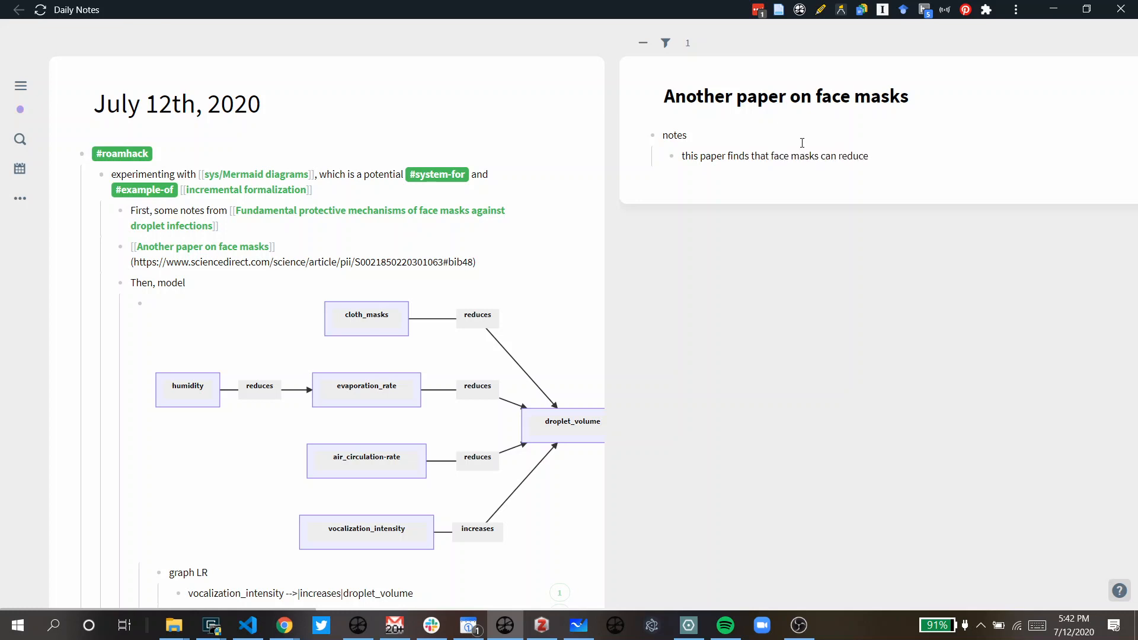
pyautogui.write(" droplet volume that's exhaled by")
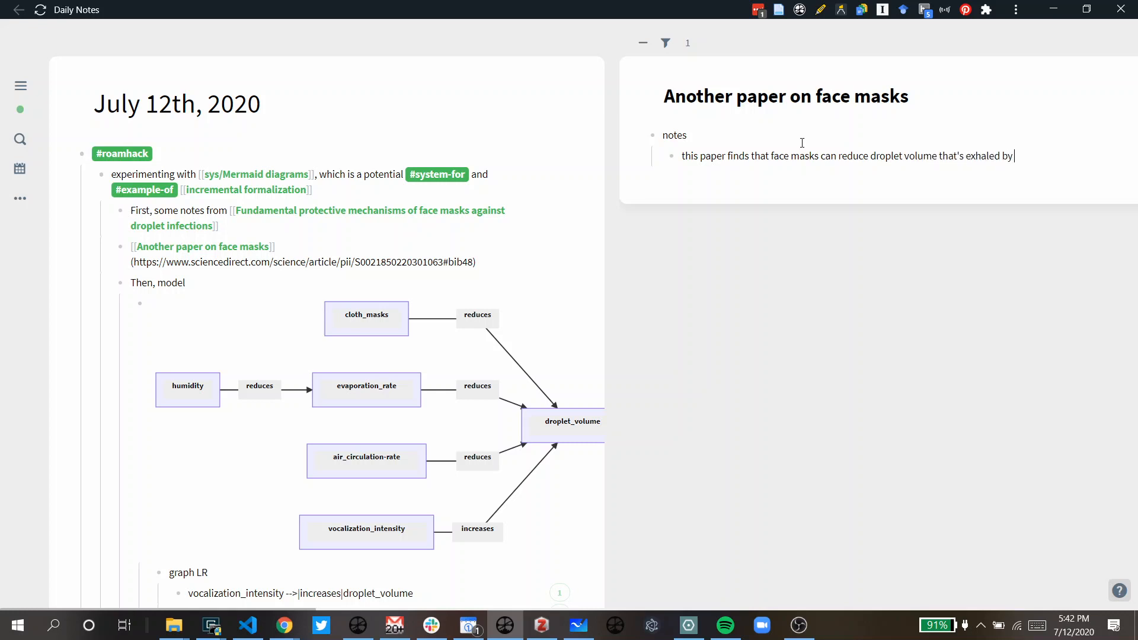
pyautogui.write(' x%')
pyautogui.press('Return')
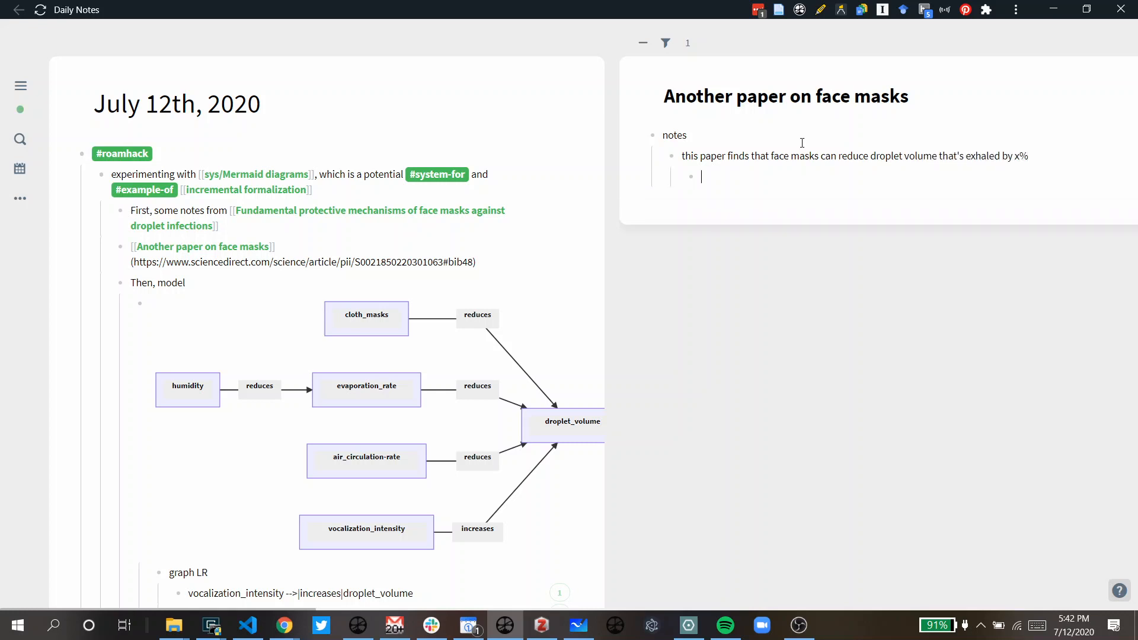
# Try to copy the block reference of the cloth_masks graph line, and reload the page
pyautogui.scroll(-6, 265, 473)
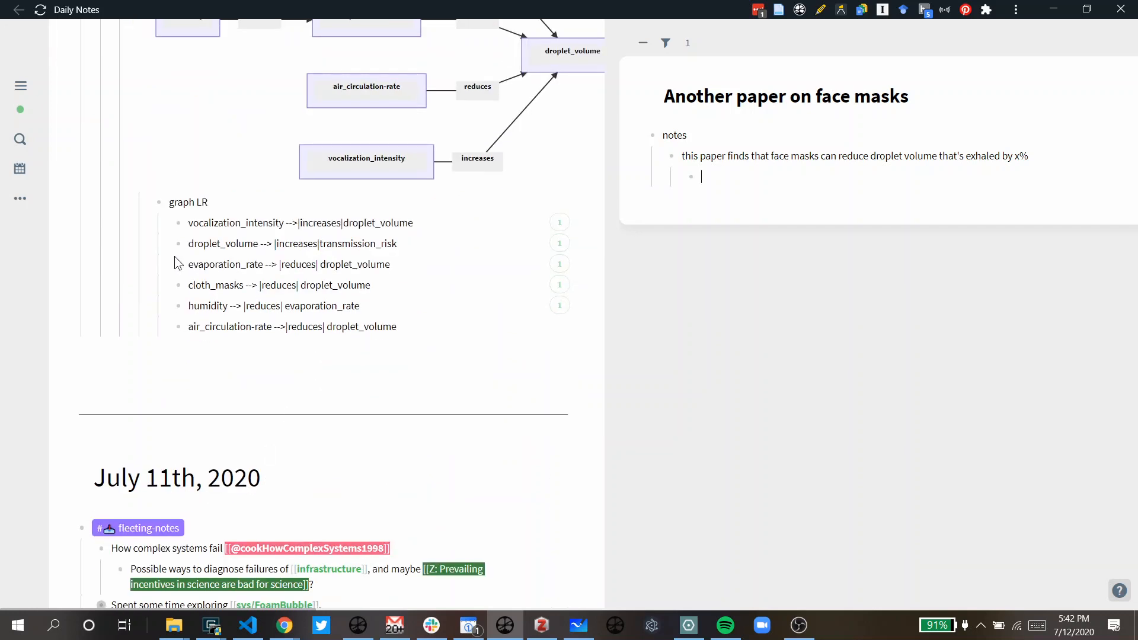
pyautogui.rightClick(177, 287)
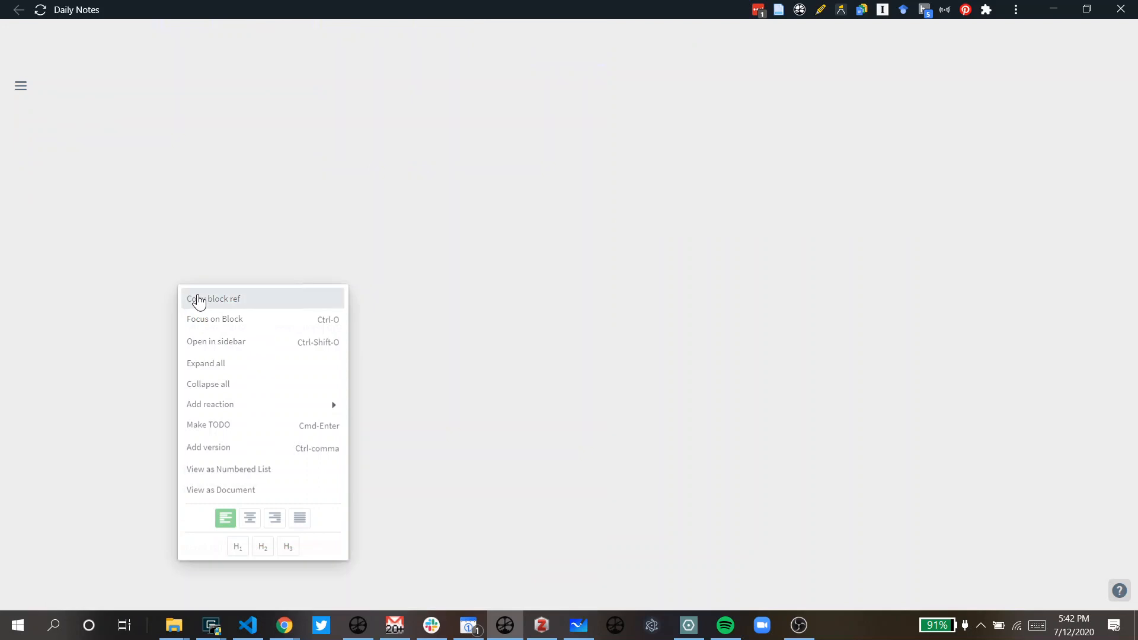
pyautogui.click(199, 301)
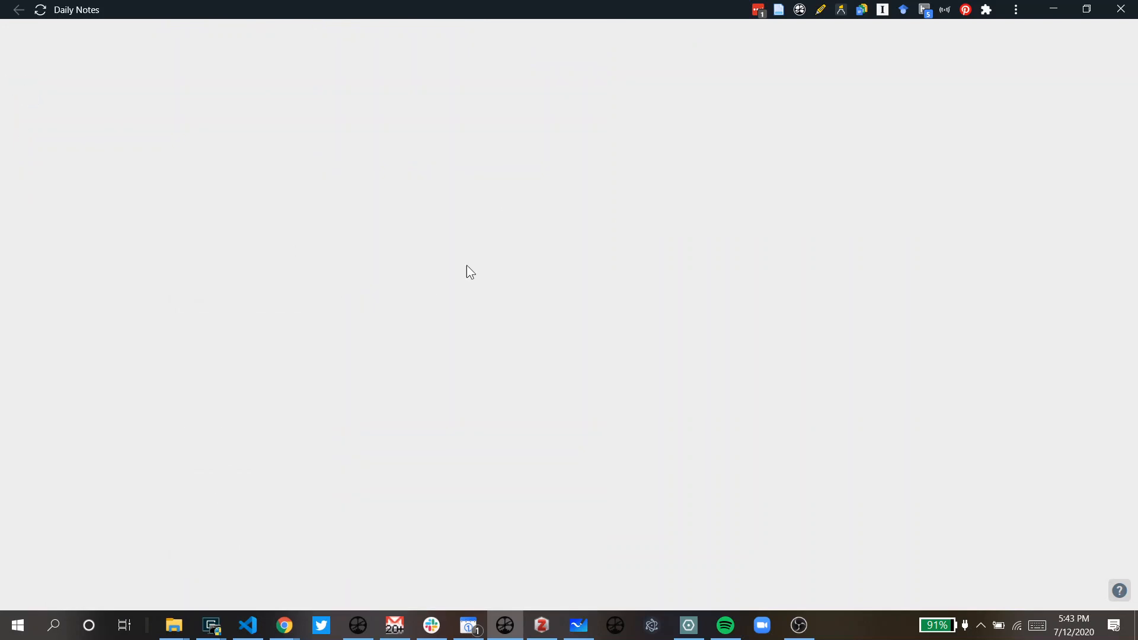
pyautogui.click(43, 12)
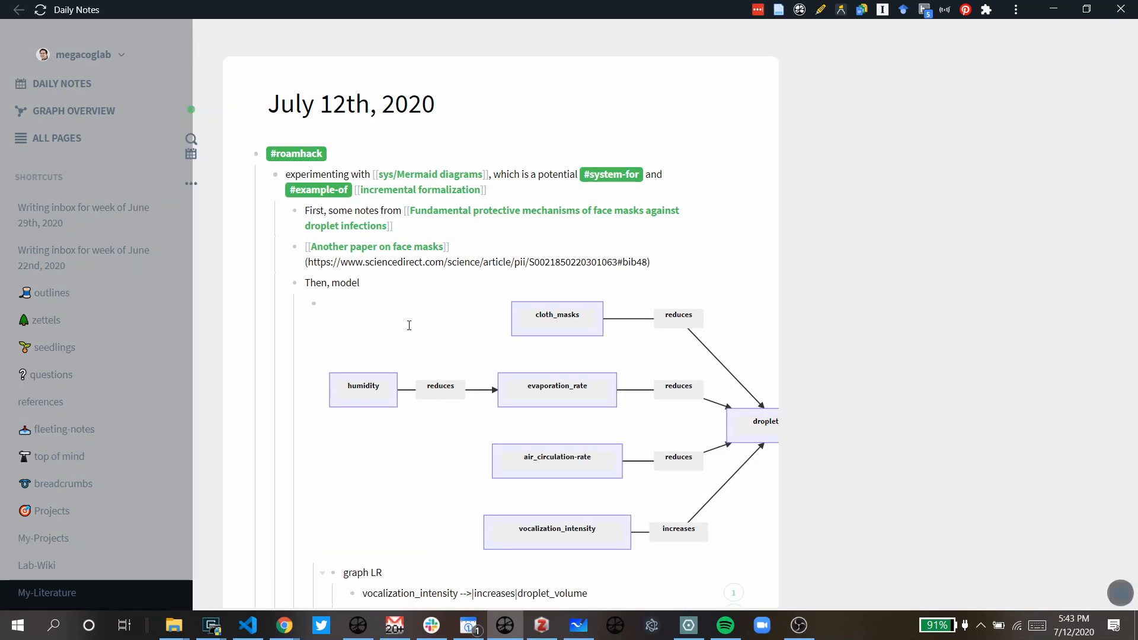
# Reopen Another paper on face masks in the sidebar and insert a block reference to the cloth_masks graph line under its finding
pyautogui.keyDown('shift'); pyautogui.click(406, 246); pyautogui.keyUp('shift')
pyautogui.scroll(-5, 414, 267)
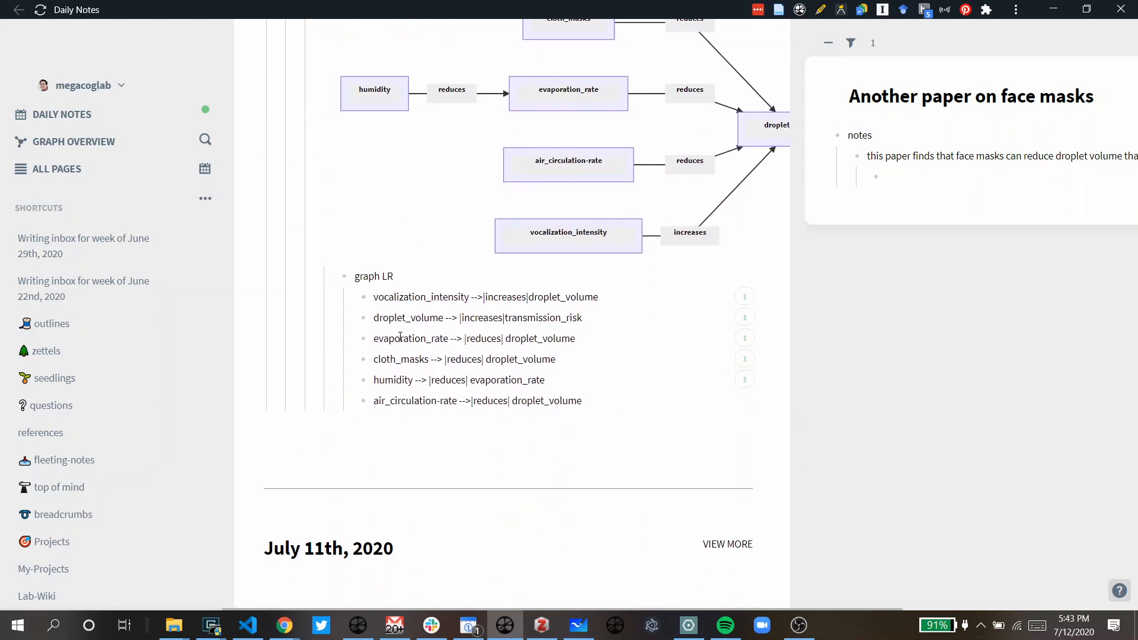
pyautogui.rightClick(364, 359)
pyautogui.click(876, 280)
pyautogui.hotkey('ctrl', 'v')
pyautogui.click(968, 388)
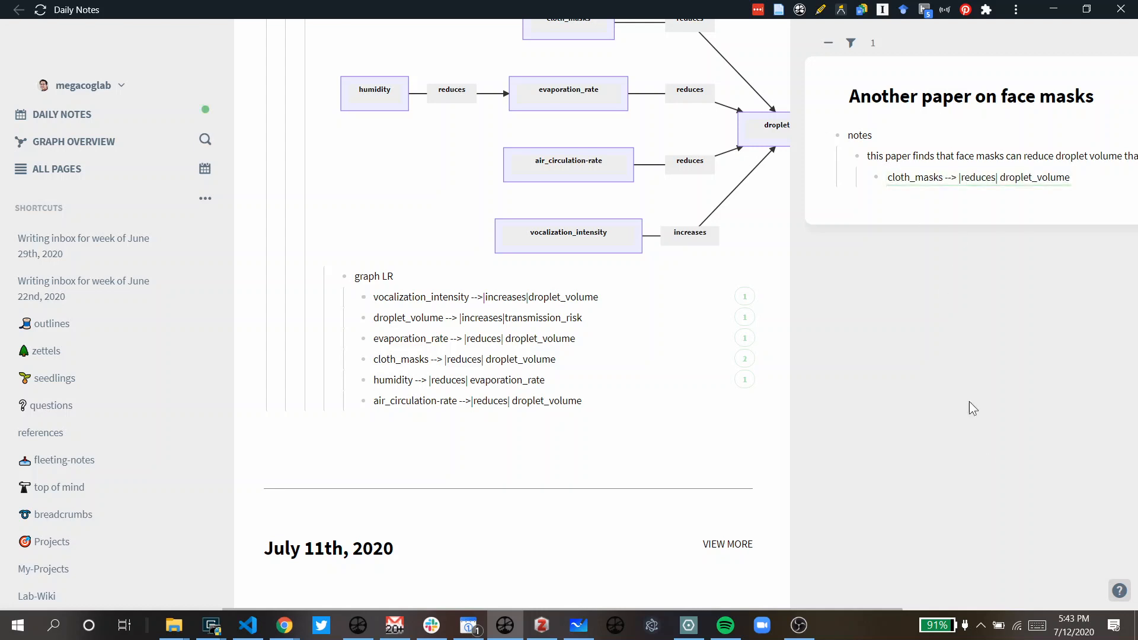
# Open the cloth_masks graph line's linked references in the sidebar and compare the supporting papers with the diagram
pyautogui.click(513, 274)
pyautogui.click(746, 360)
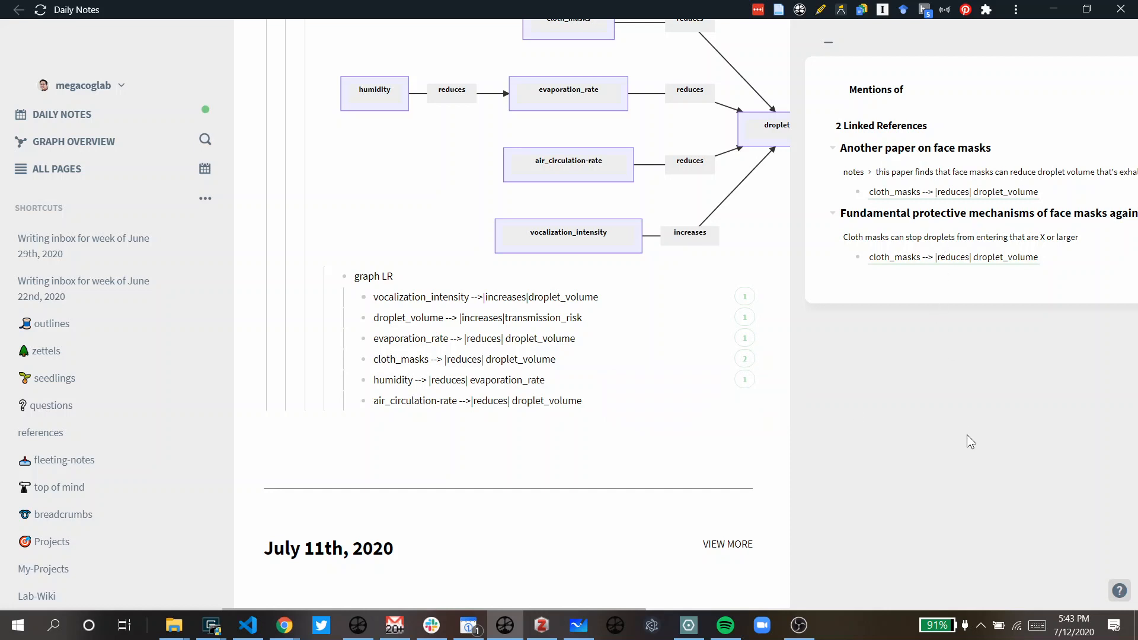
pyautogui.scroll(4, 788, 429)
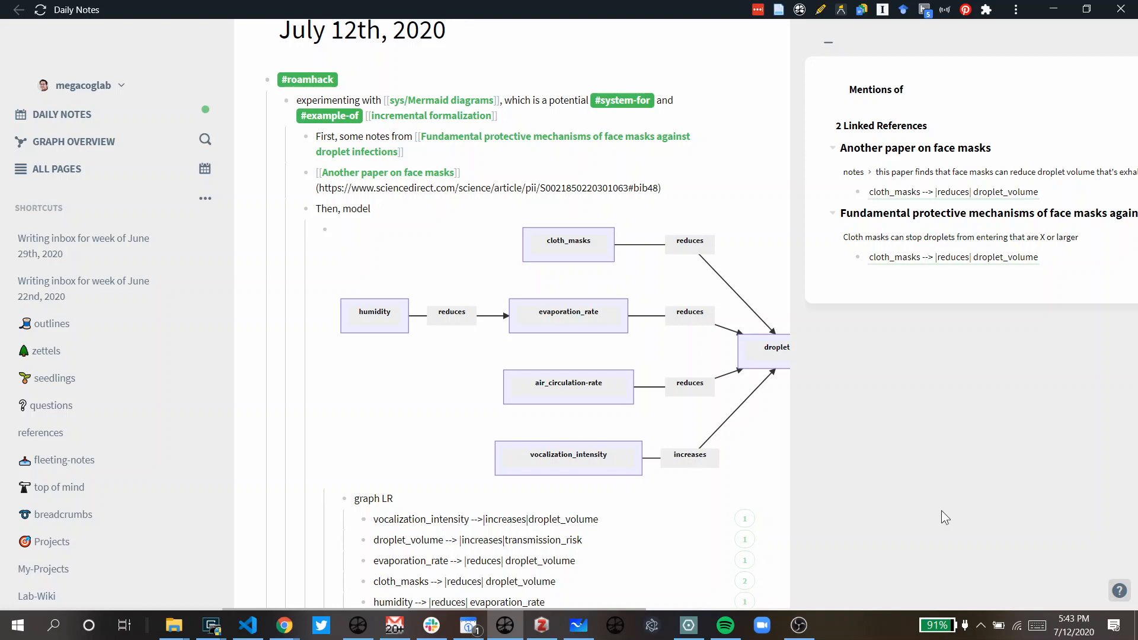
pyautogui.scroll(-3, 521, 493)
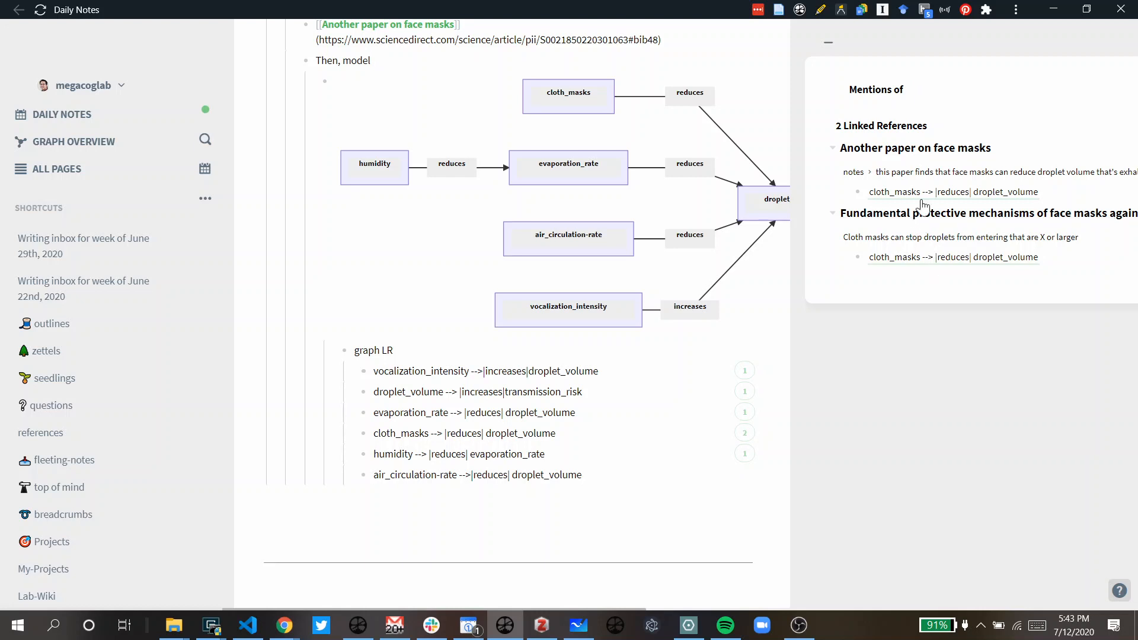
pyautogui.scroll(4, 710, 446)
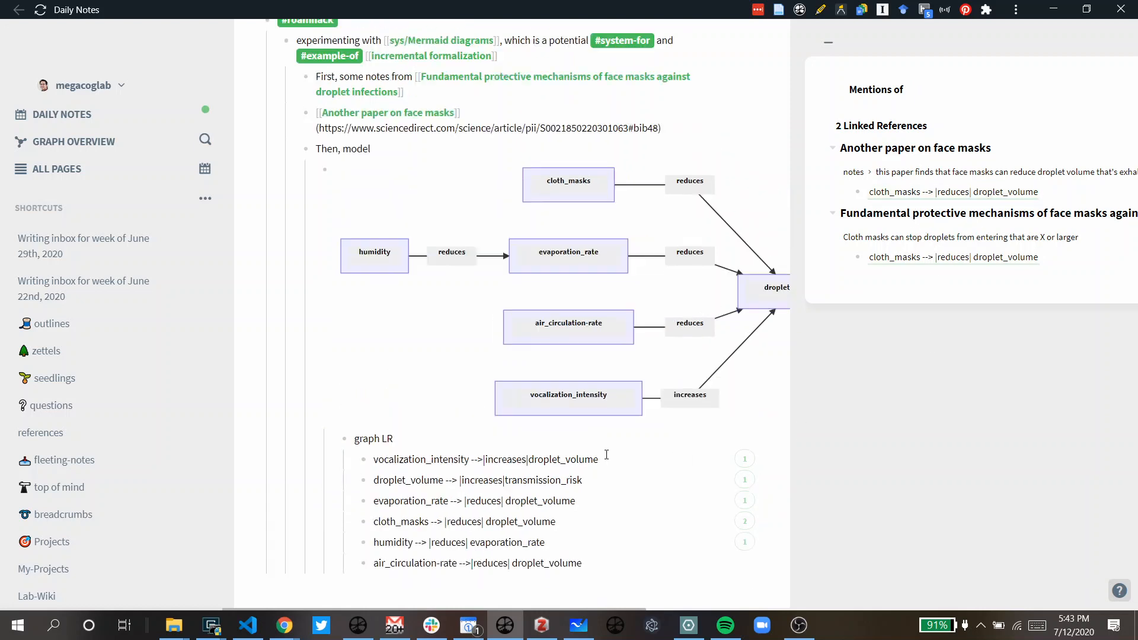
pyautogui.scroll(-4, 553, 344)
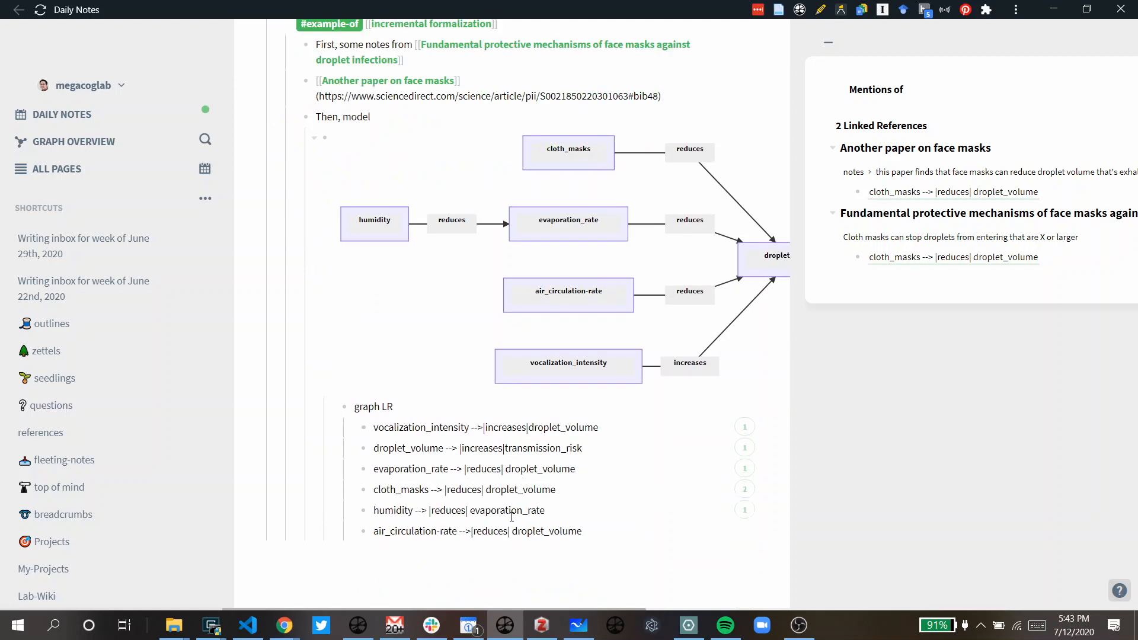
# Open the Fundamental protective mechanisms article page, add a "Notes" block as its first line, and nest all existing note blocks under it
pyautogui.click(979, 218)
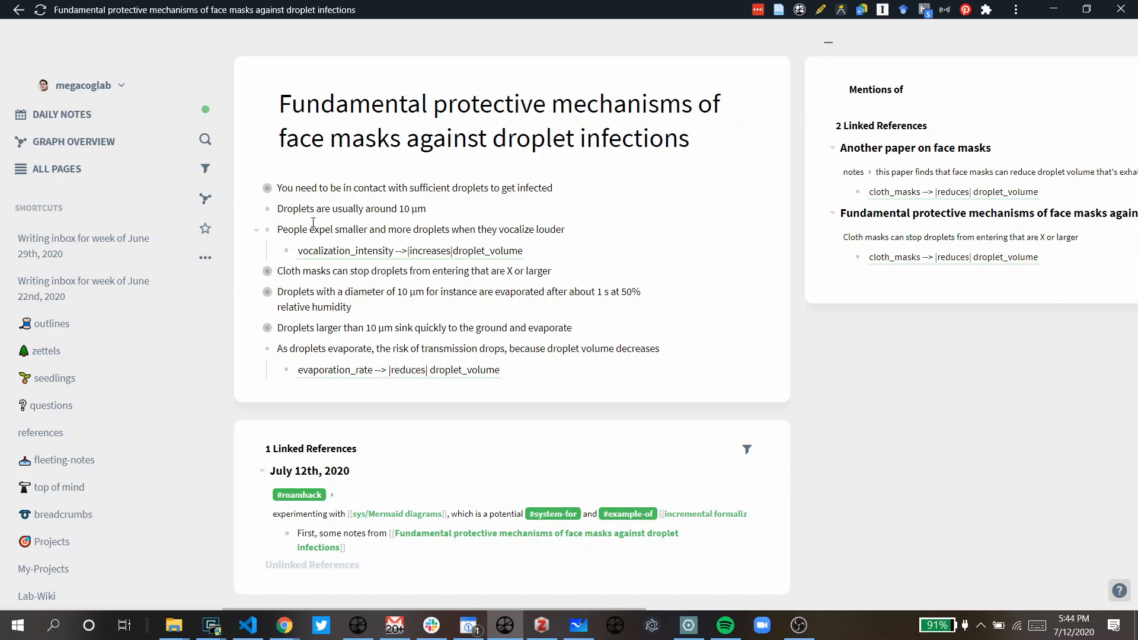
pyautogui.click(257, 190)
pyautogui.click(257, 189)
pyautogui.click(294, 184)
pyautogui.press('Return')
pyautogui.write('Notes')
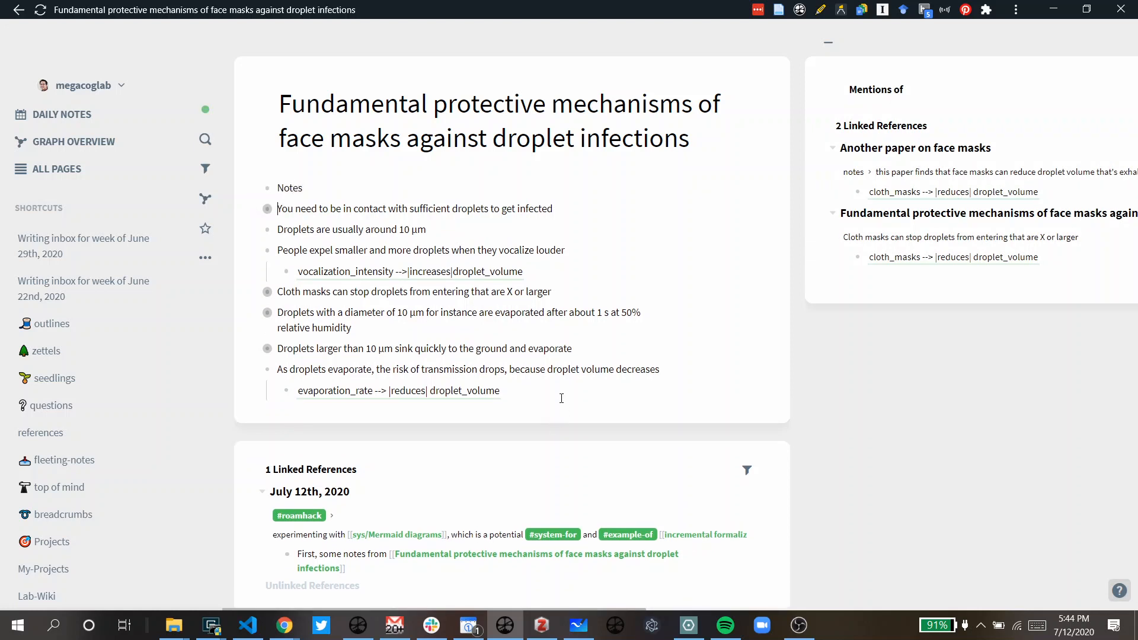
pyautogui.moveTo(561, 399); pyautogui.dragTo(451, 209)
pyautogui.press('Tab')
pyautogui.click(961, 478)
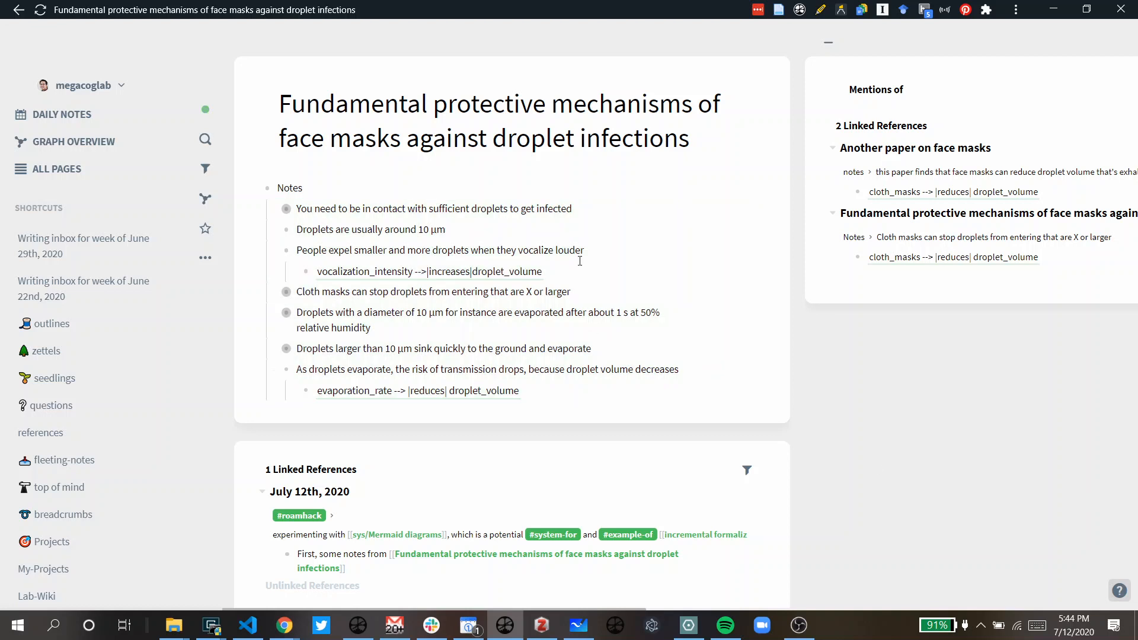
# Return to the daily notes, hide the navigation sidebar, and review the Mermaid diagram with its graph lines
pyautogui.hotkey('alt', 'Left')
pyautogui.scroll(-3, 633, 420)
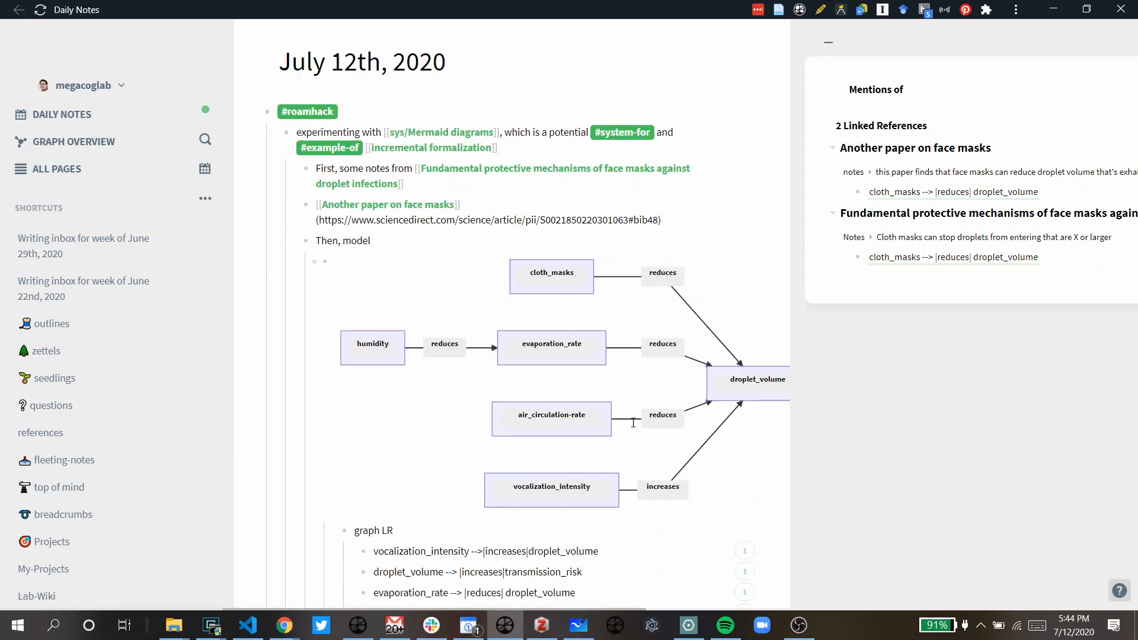
pyautogui.hscroll(5, 634, 411)
pyautogui.hscroll(-5, 632, 411)
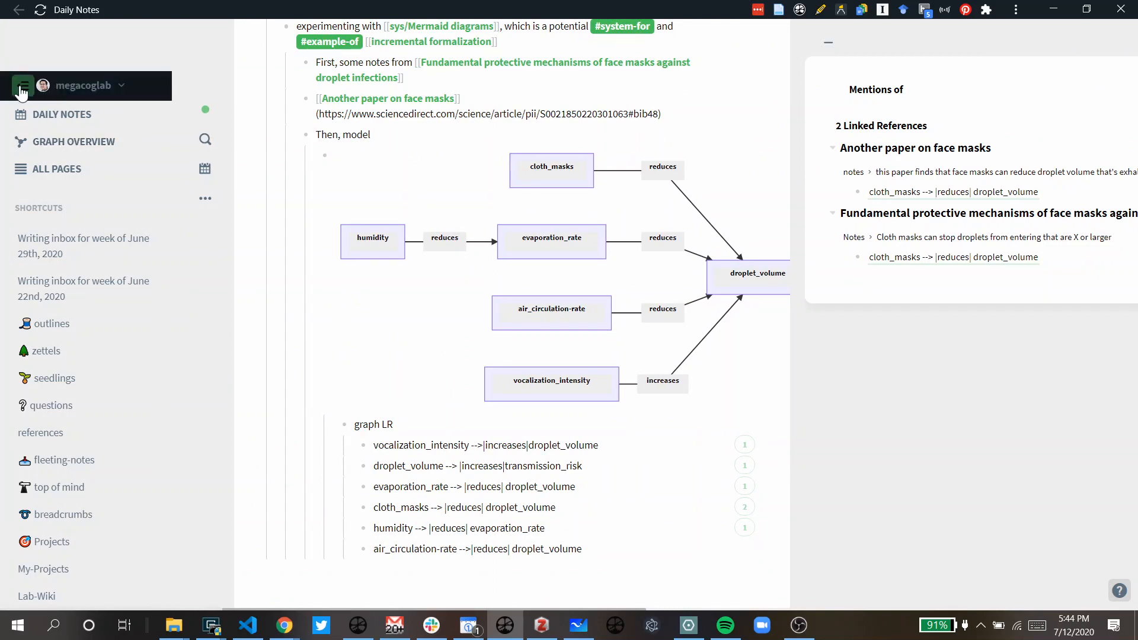
pyautogui.click(20, 85)
pyautogui.scroll(3, 409, 364)
pyautogui.scroll(-5, 397, 296)
pyautogui.scroll(3, 384, 205)
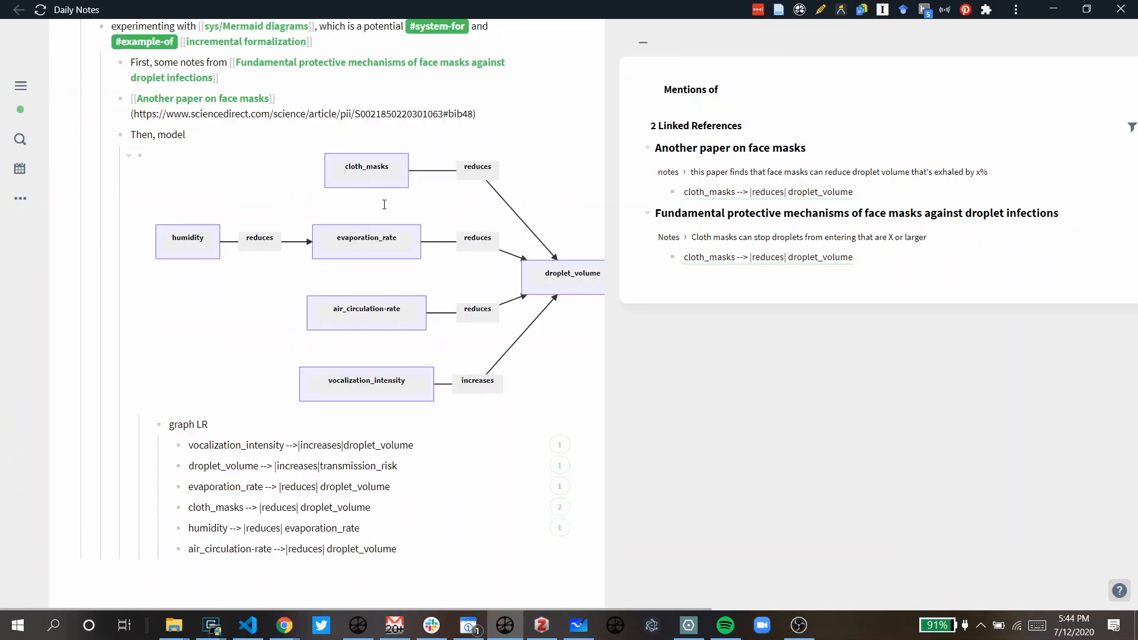
pyautogui.scroll(3, 300, 542)
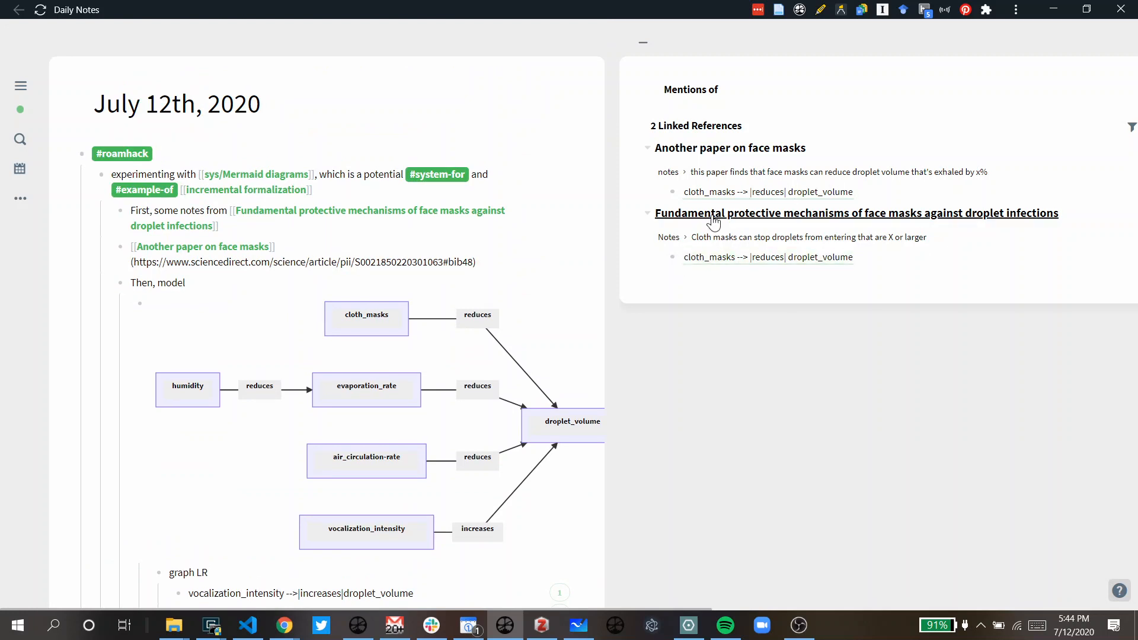
# Open the Fundamental protective mechanisms article in the sidebar and expand the note on cloth masks stopping droplets to examine its nested graph reference
pyautogui.click(810, 214)
pyautogui.click(661, 267)
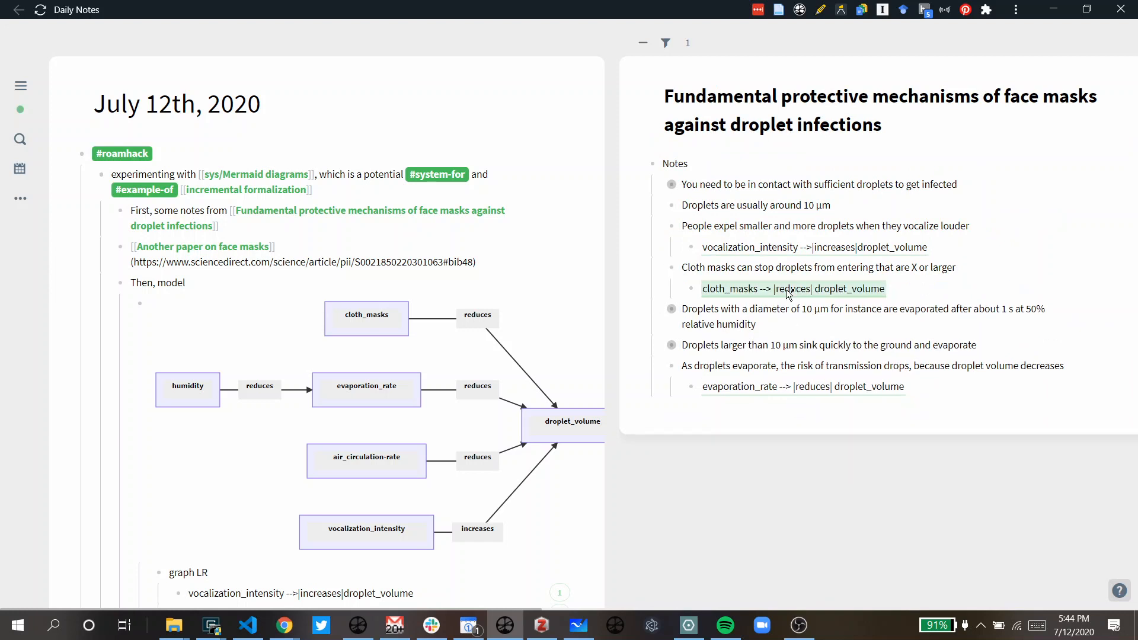
pyautogui.moveTo(815, 386); pyautogui.dragTo(820, 387)
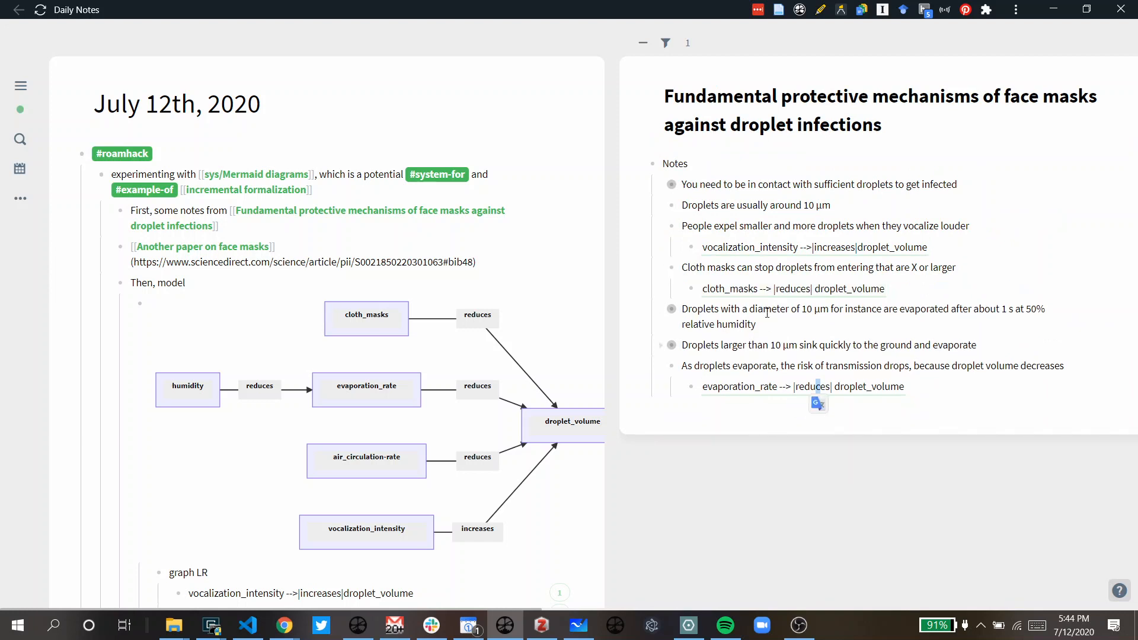
pyautogui.click(786, 506)
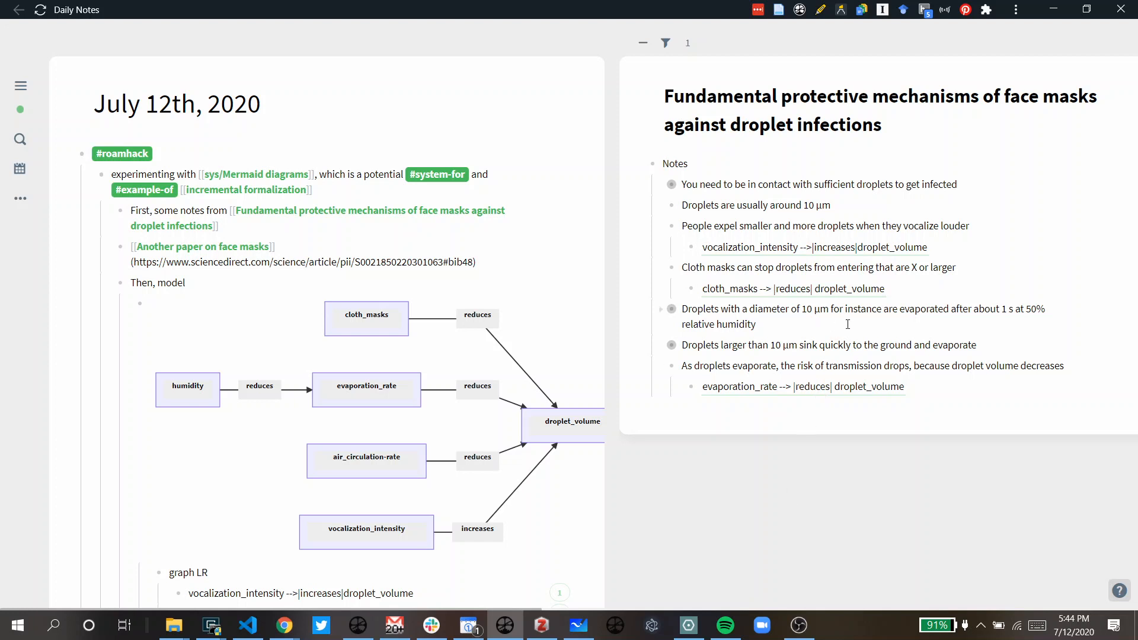